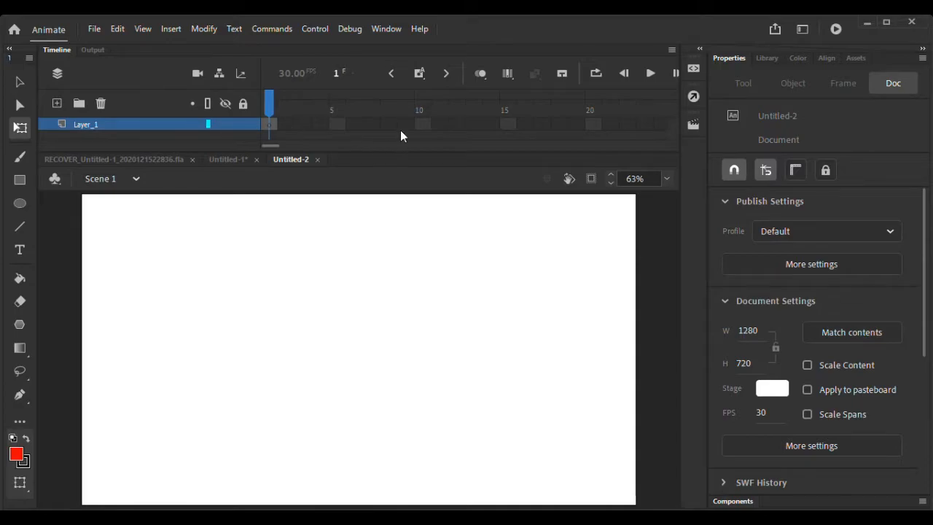
left_click(452, 123)
left_click(511, 126)
left_click(271, 127)
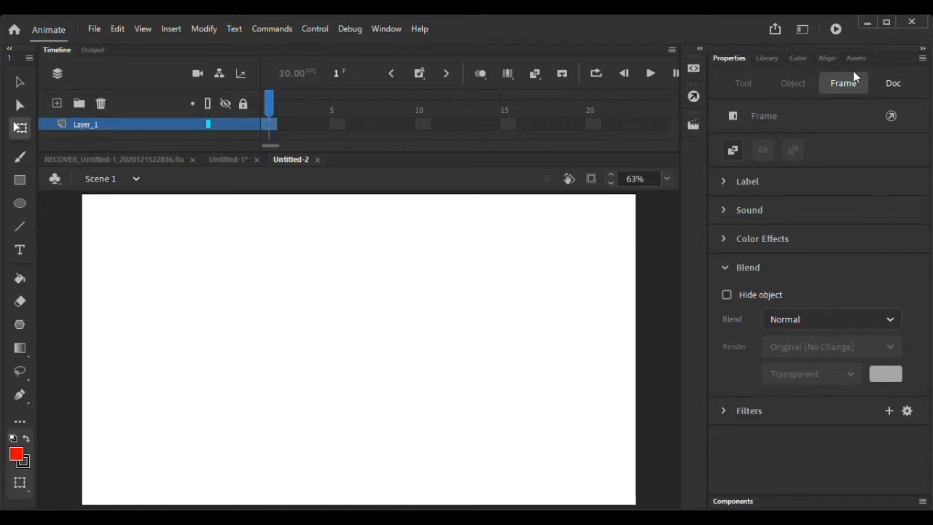
left_click(772, 60)
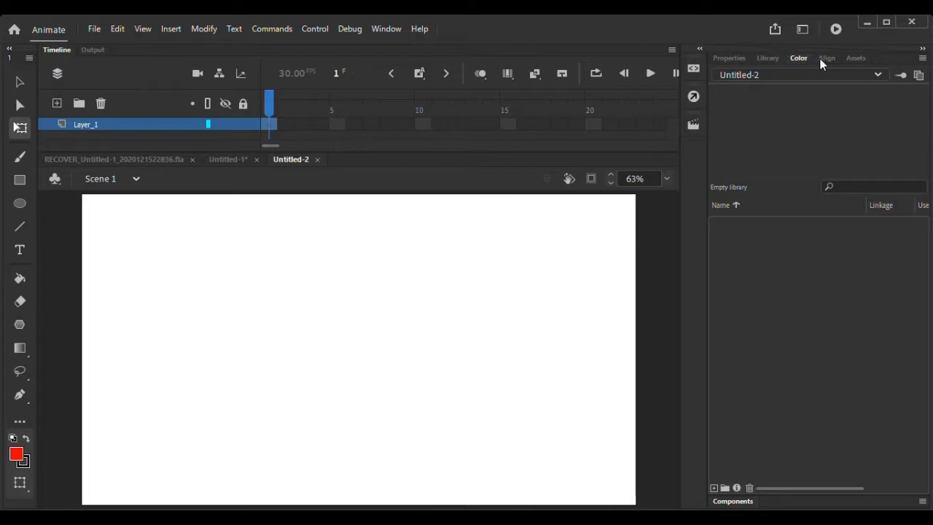
left_click(729, 58)
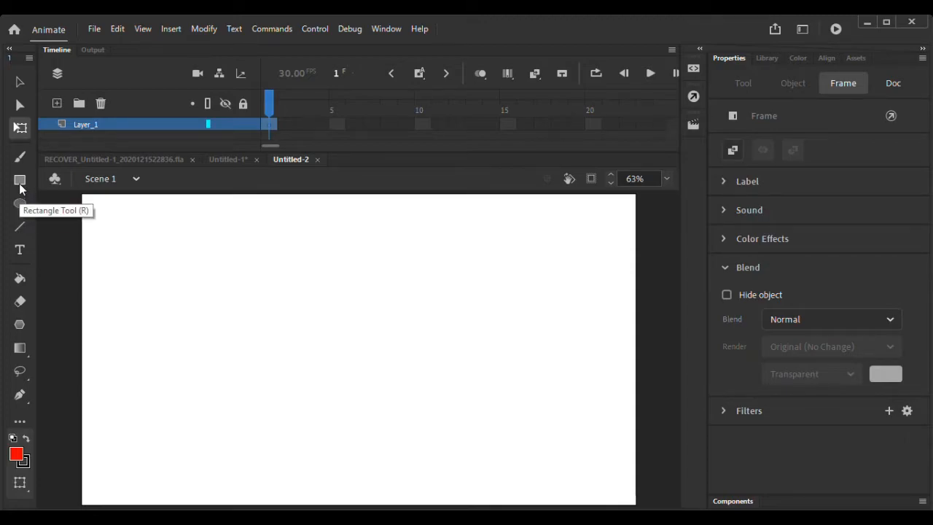
Step: Draw a red circle about 170 px in diameter with the Oval tool in the upper-left area of the stage
left_click(20, 205)
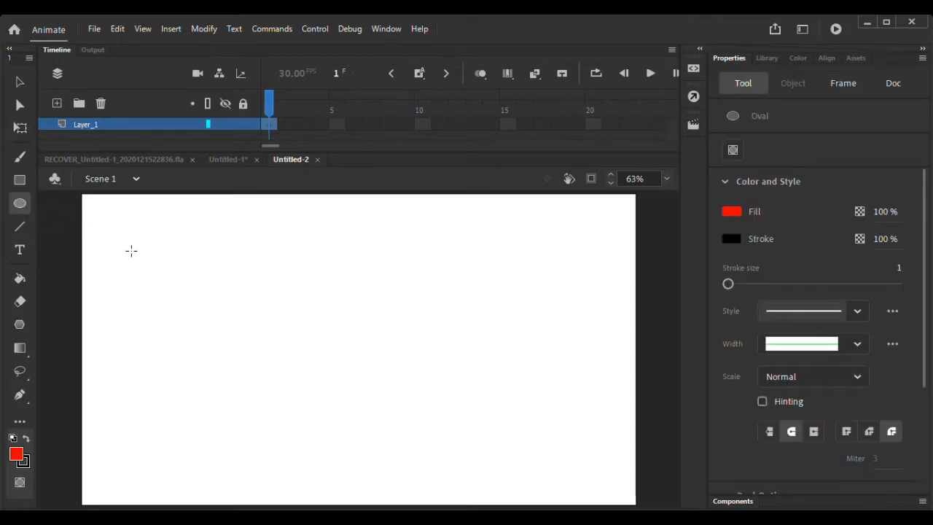
left_click_drag(121, 253, 194, 300)
key("ctrl+z")
left_click_drag(118, 242, 192, 306)
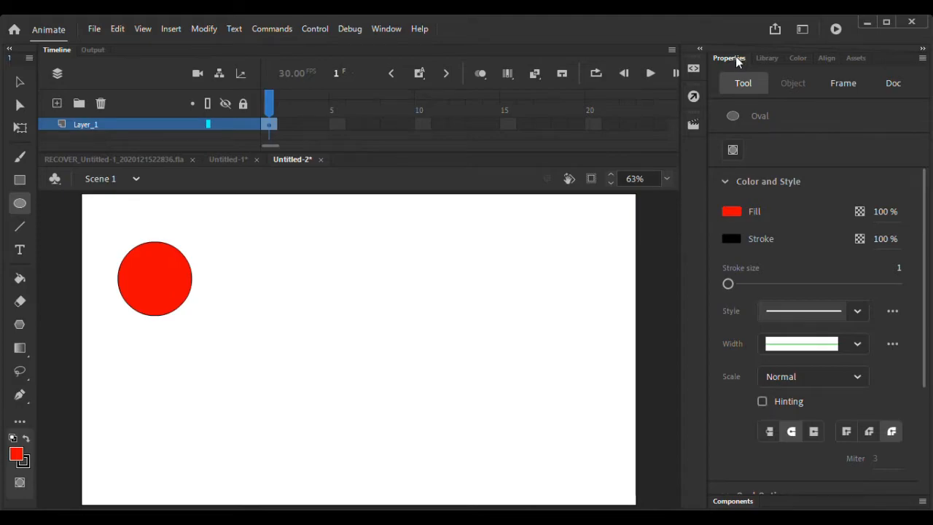
Step: Select the whole circle with its outline and change its fill colour to blue
left_click(735, 212)
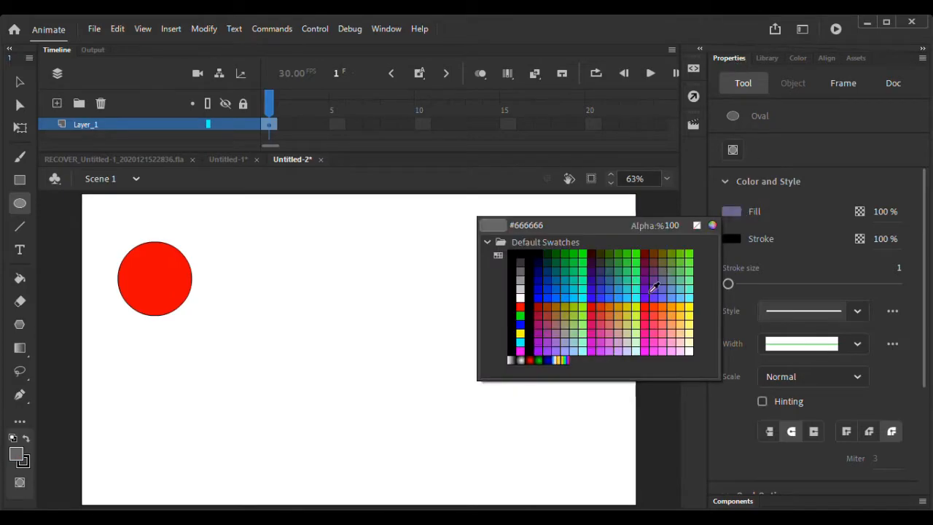
left_click(655, 278)
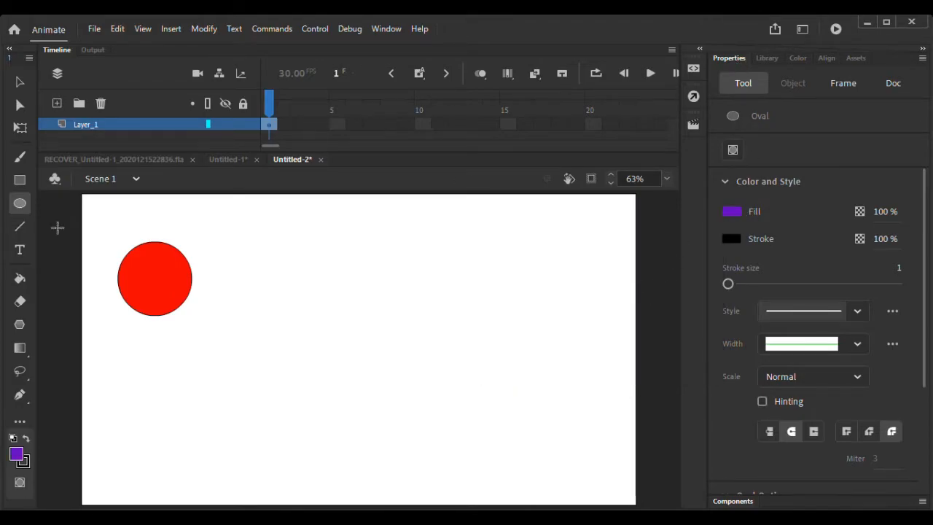
left_click(20, 85)
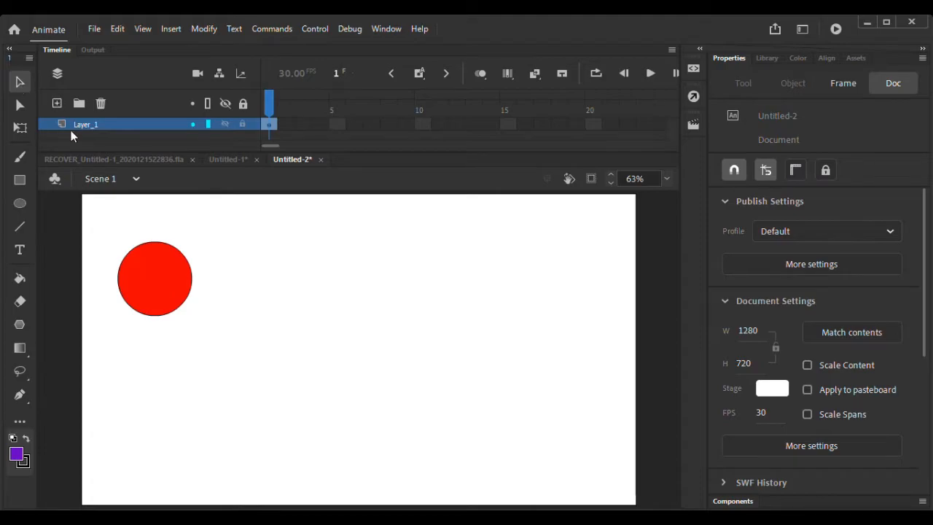
left_click(145, 279)
double_click(143, 274)
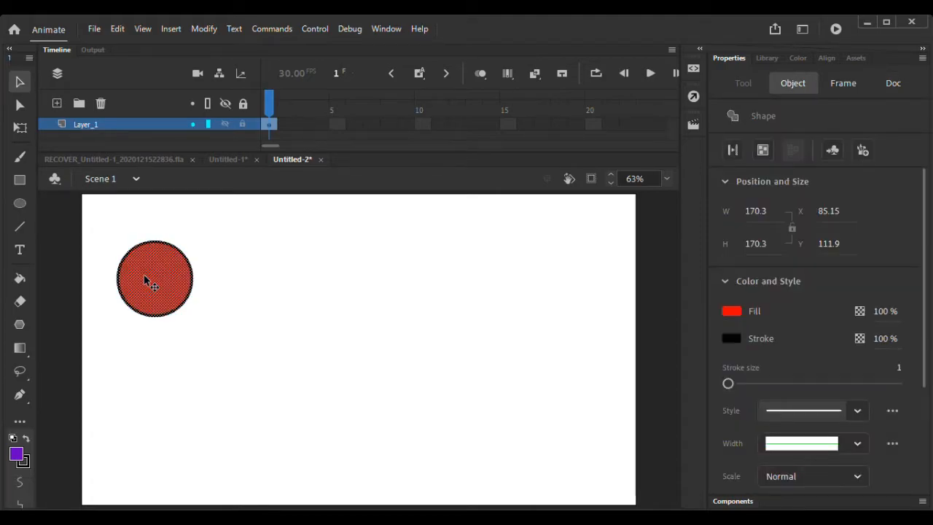
left_click(731, 312)
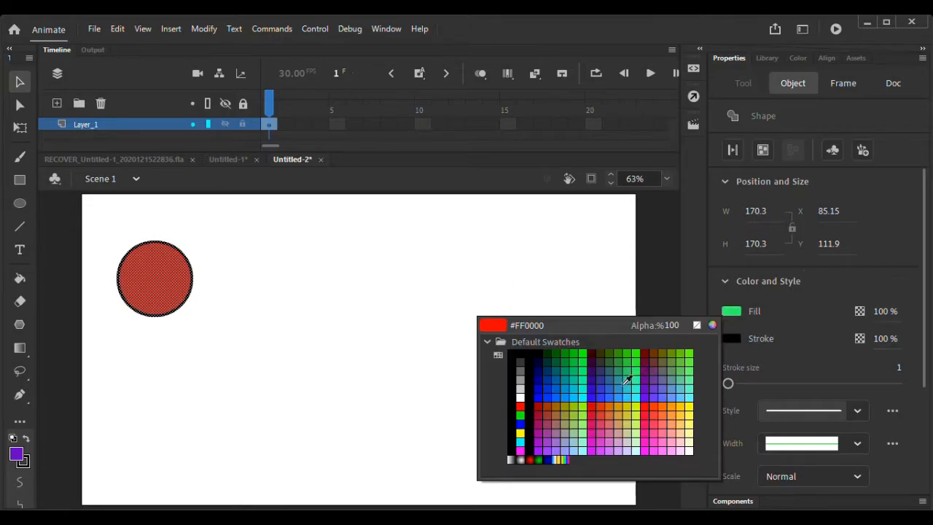
left_click(627, 375)
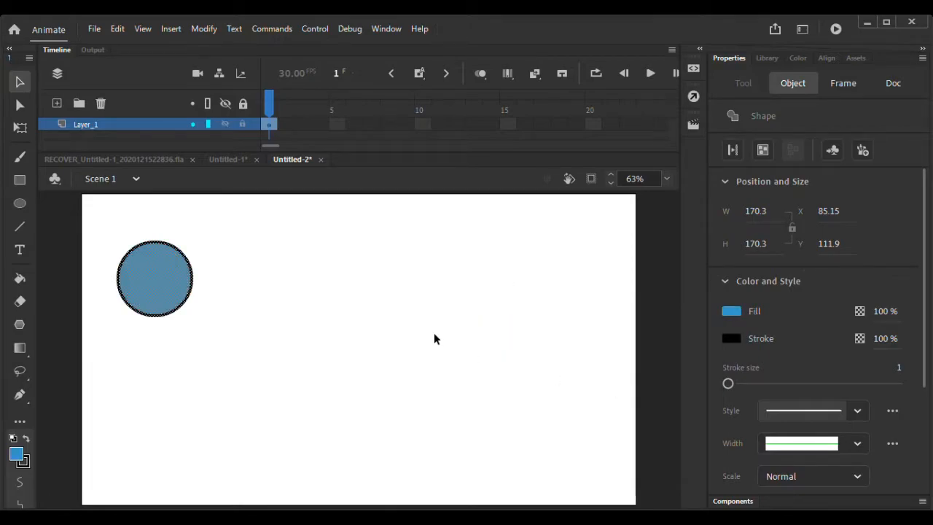
left_click(271, 288)
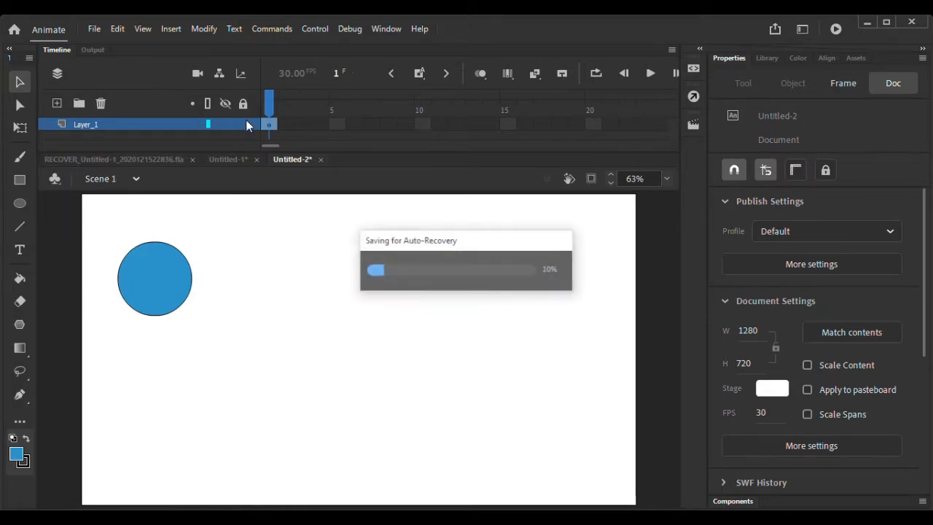
right_click(91, 124)
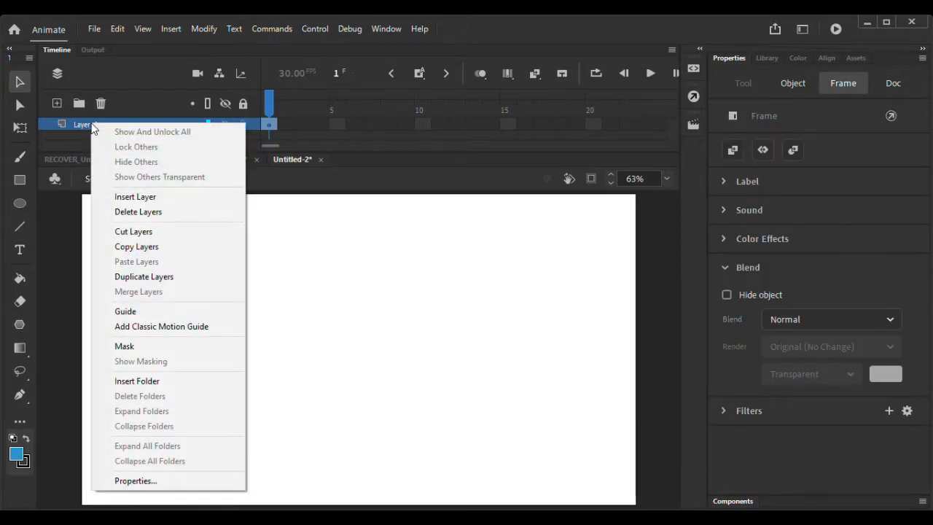
left_click(156, 482)
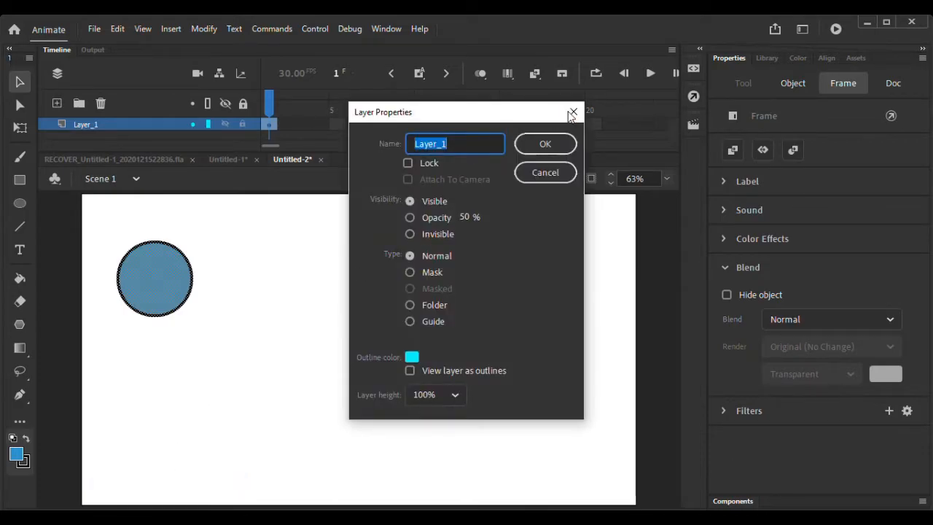
left_click(572, 113)
Step: Rename the circle's layer as Lingkaran
double_click(87, 122)
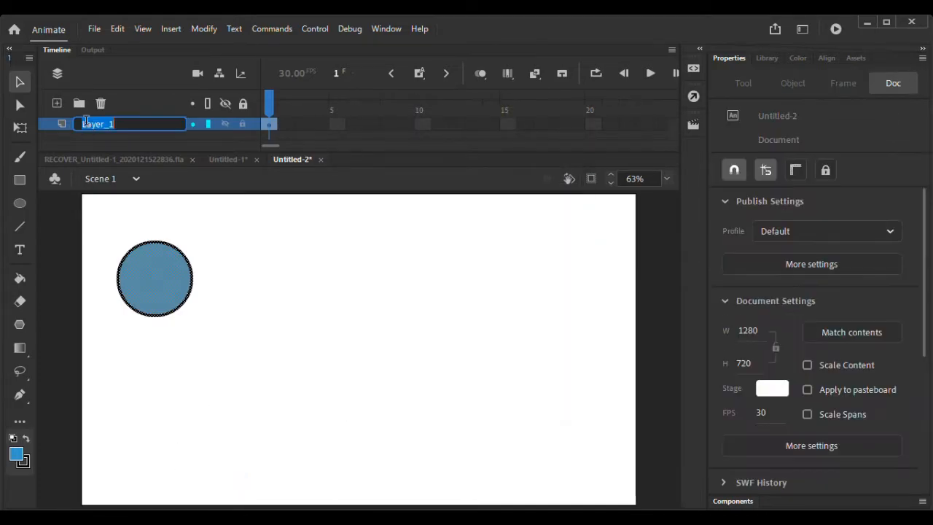
type("L")
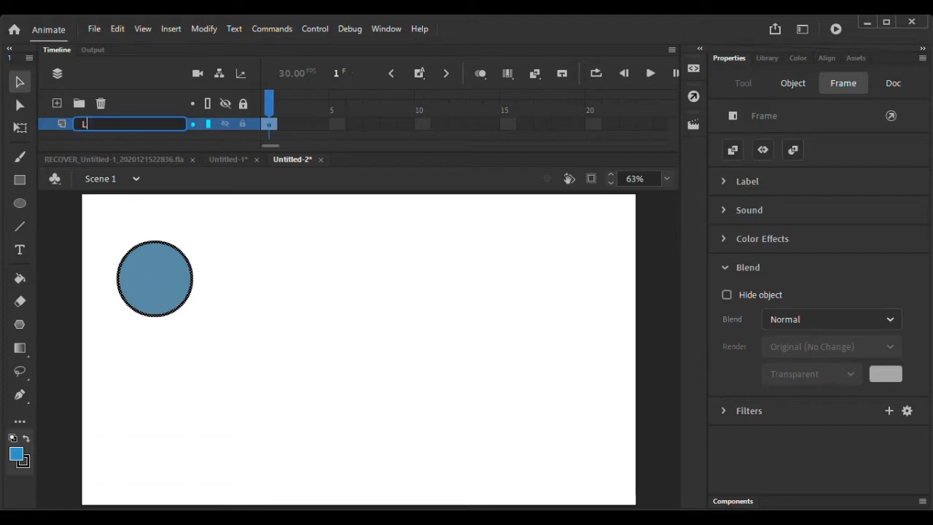
type("ingkaran")
left_click(244, 239)
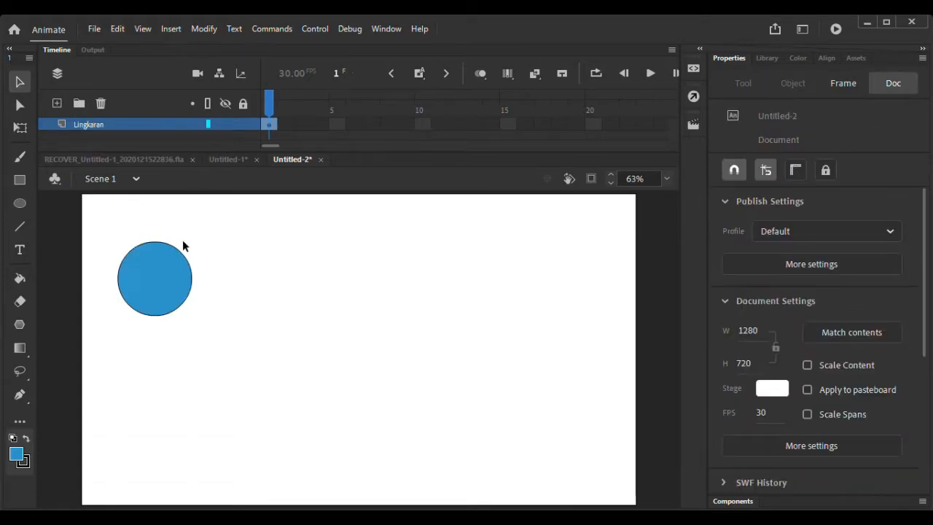
left_click(143, 277)
left_click(350, 258)
left_click(423, 124)
left_click(377, 124)
left_click(429, 125)
left_click(459, 125)
left_click(507, 124)
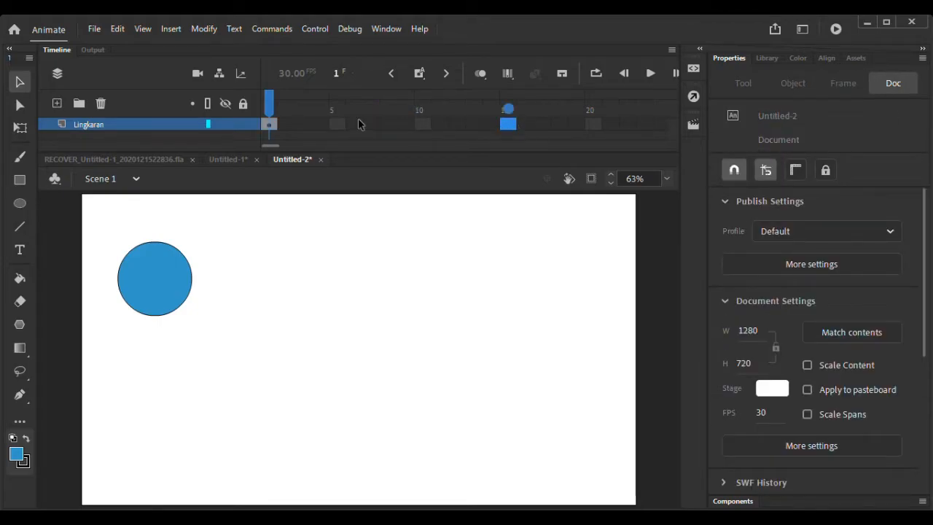
left_click(338, 125)
left_click(430, 125)
left_click(507, 124)
Step: Insert a keyframe at frame 20 of the Lingkaran layer and play the timeline
left_click(593, 124)
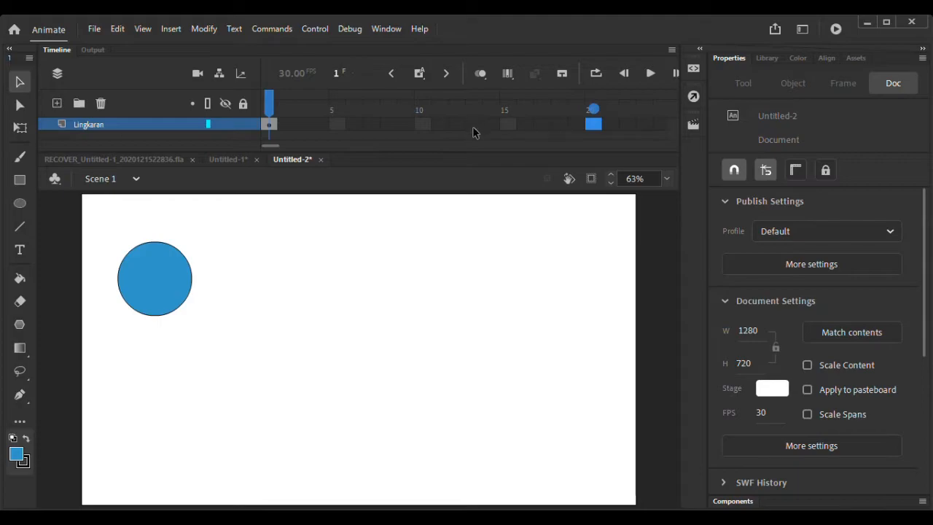
right_click(592, 126)
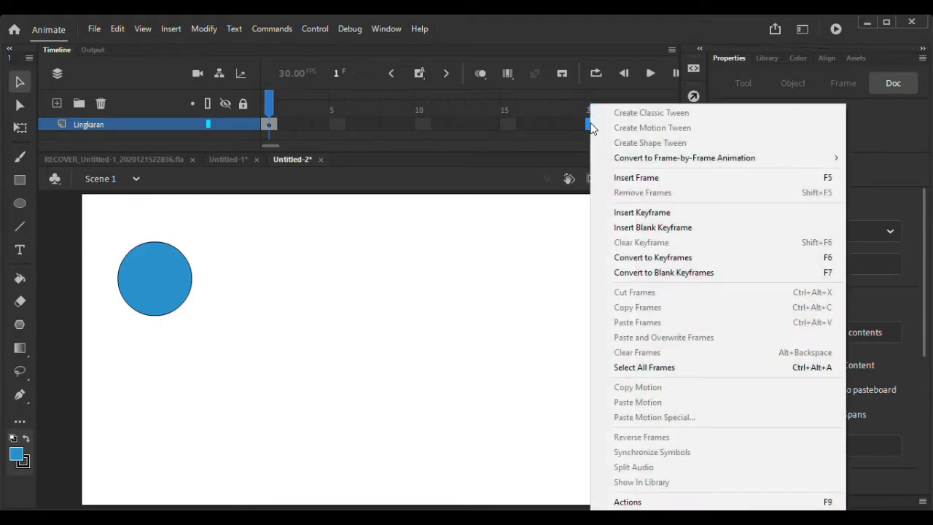
left_click(660, 213)
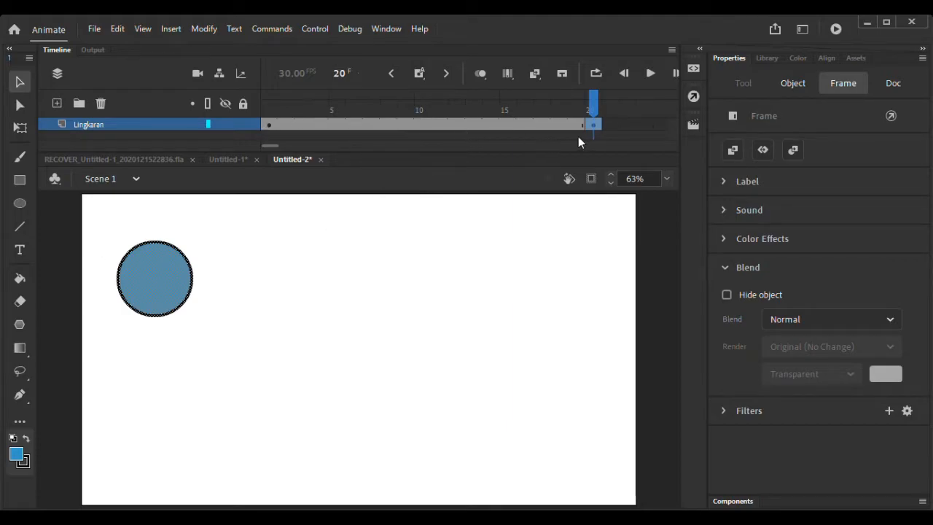
left_click(649, 73)
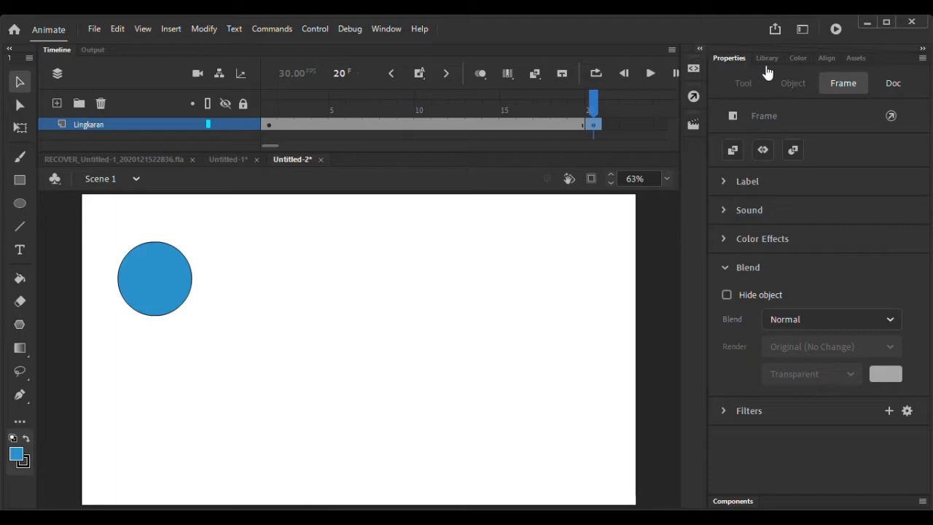
Step: Collapse the docked property panels to icons to widen the timeline and stage
left_click(700, 49)
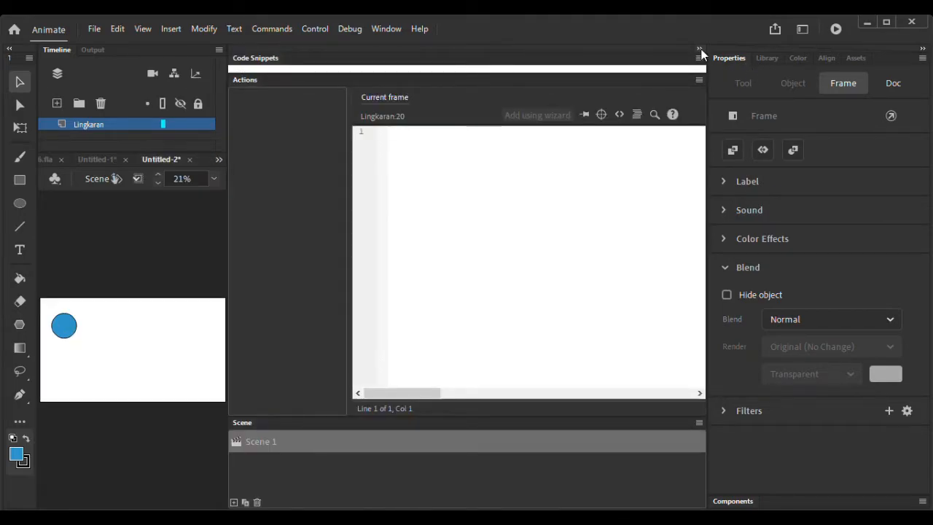
left_click(699, 49)
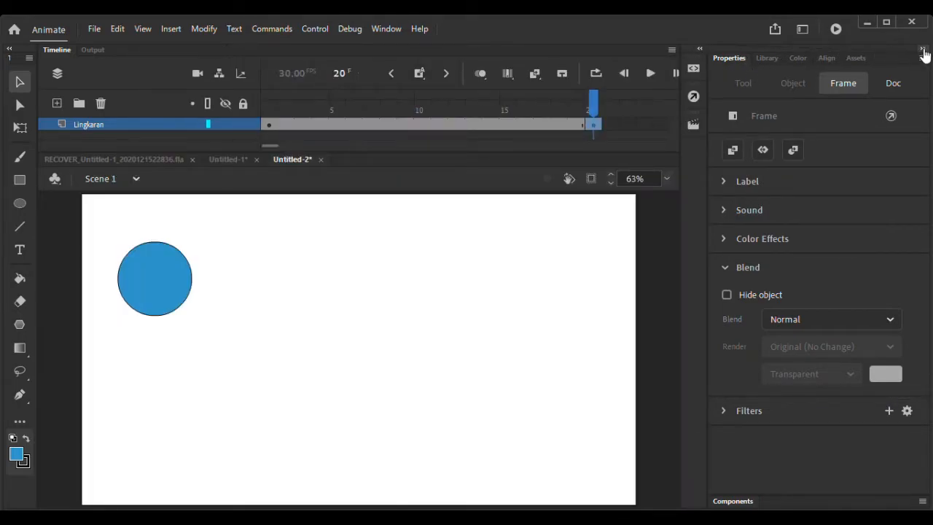
left_click(923, 52)
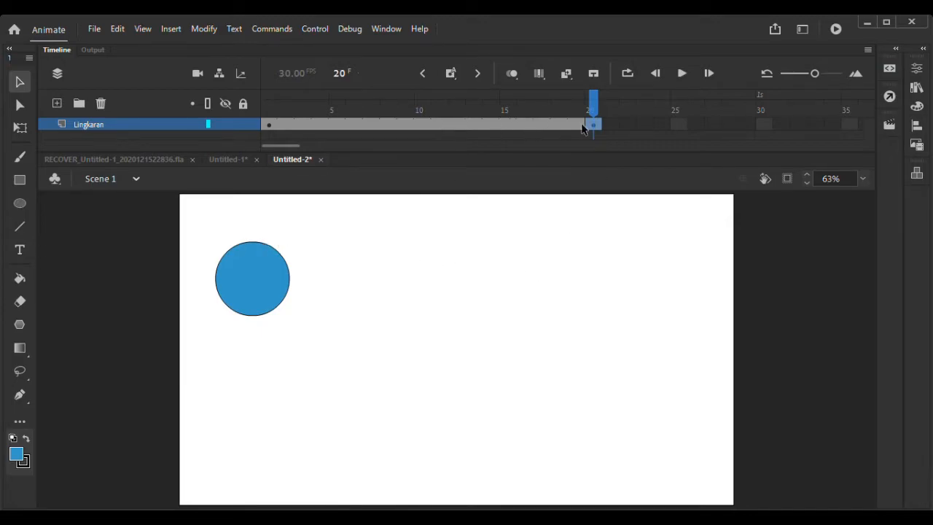
Step: Create a classic tween between the keyframes at frames 1 and 20, converting the circle to a symbol
right_click(492, 125)
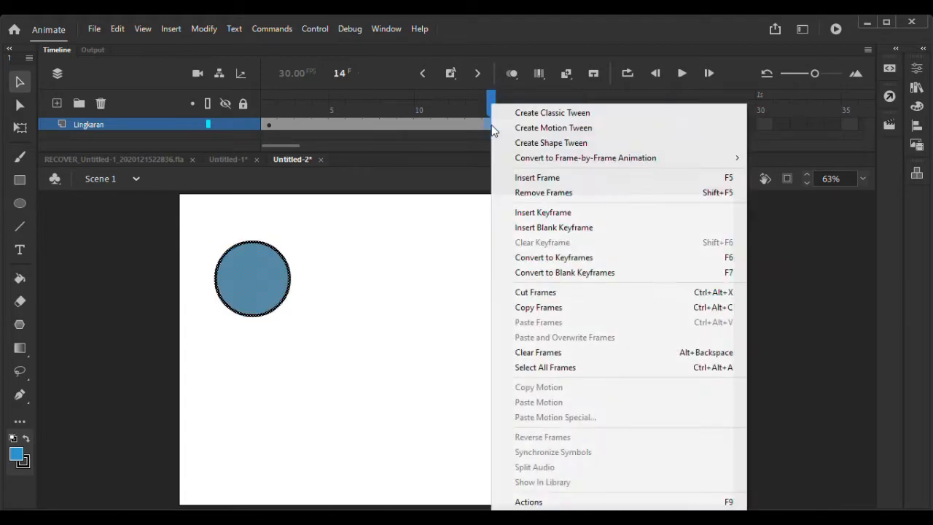
left_click(532, 116)
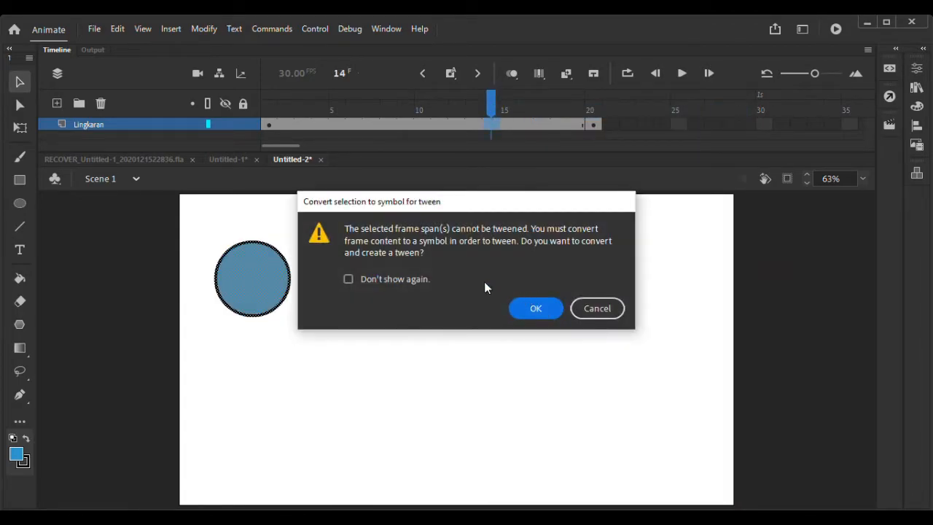
left_click(524, 309)
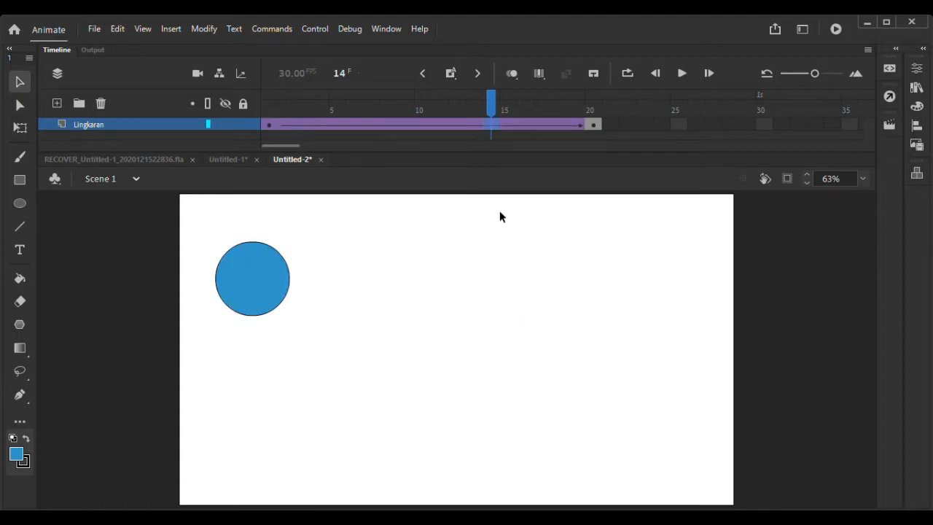
Step: At frame 20, move the circle horizontally to the right part of the stage and play back the animation
left_click(596, 122)
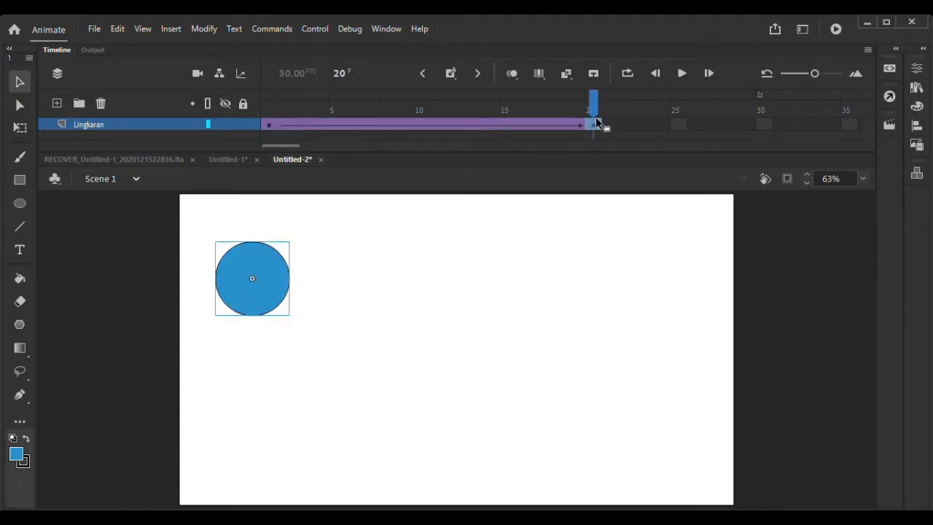
left_click_drag(277, 265, 591, 267)
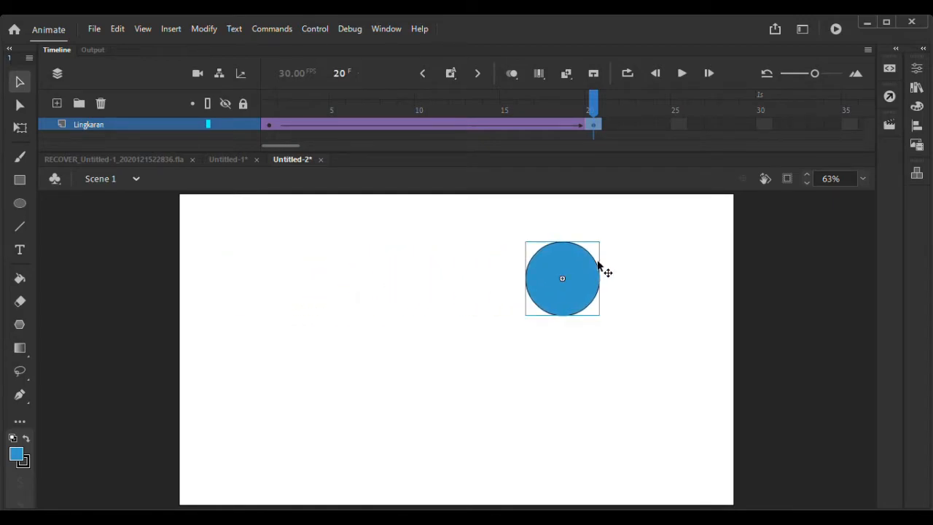
left_click(682, 74)
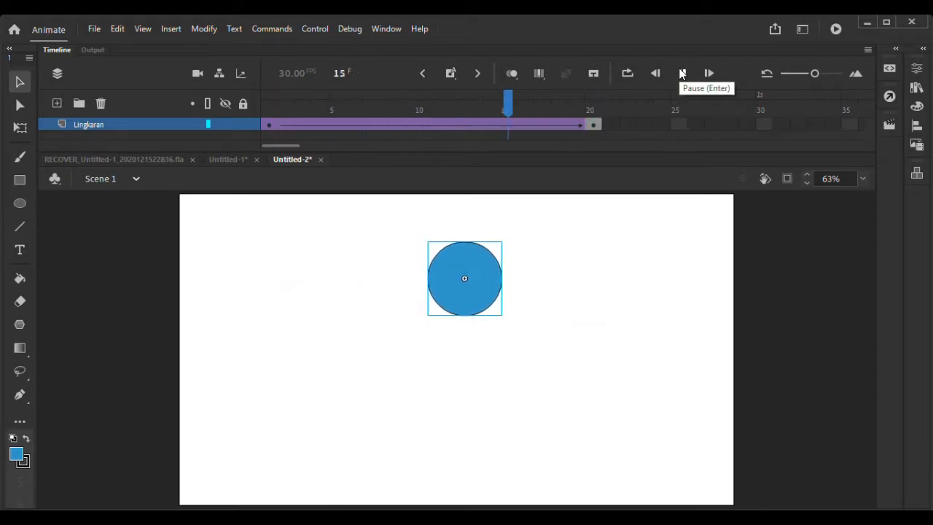
left_click(682, 74)
left_click(682, 73)
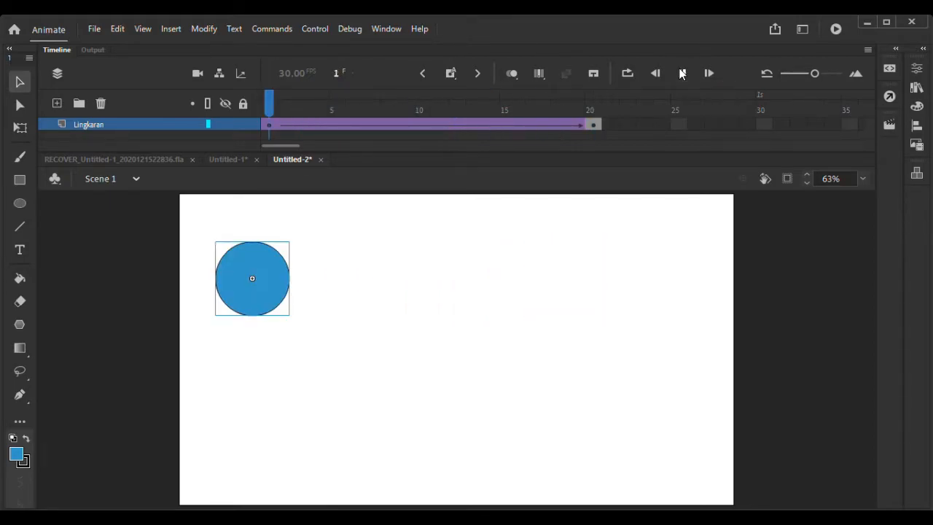
left_click(682, 73)
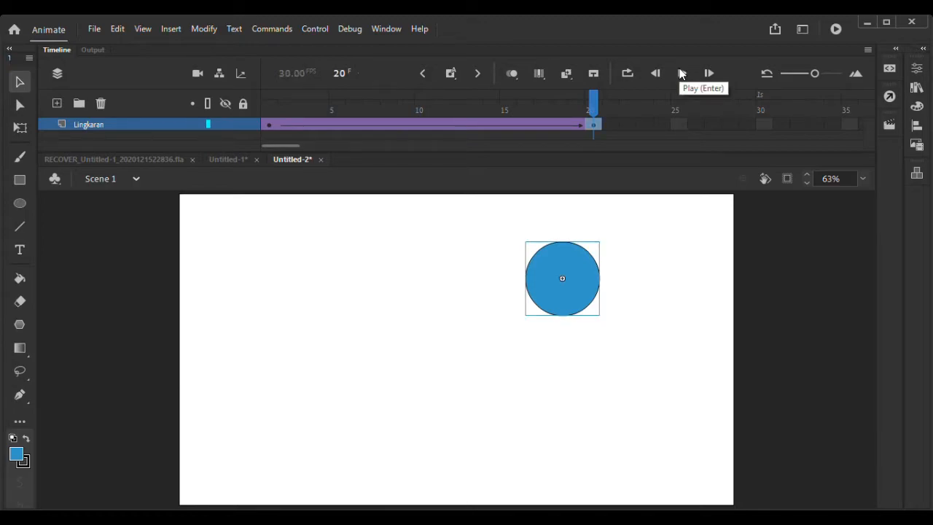
left_click(682, 74)
left_click_drag(297, 144, 318, 145)
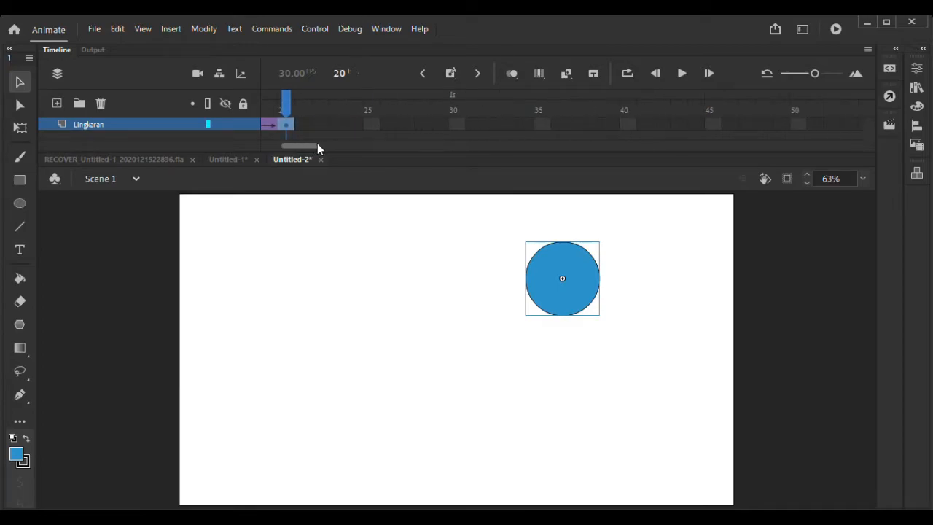
right_click(795, 125)
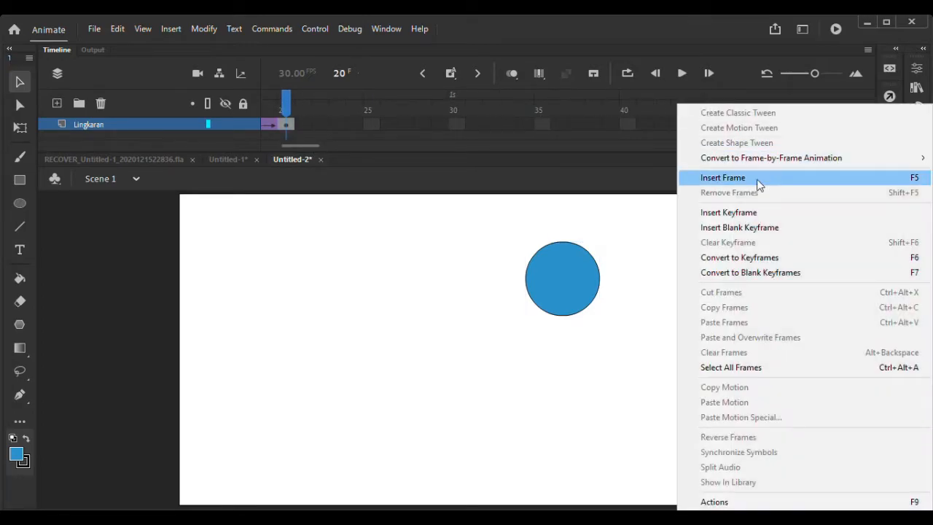
left_click(733, 226)
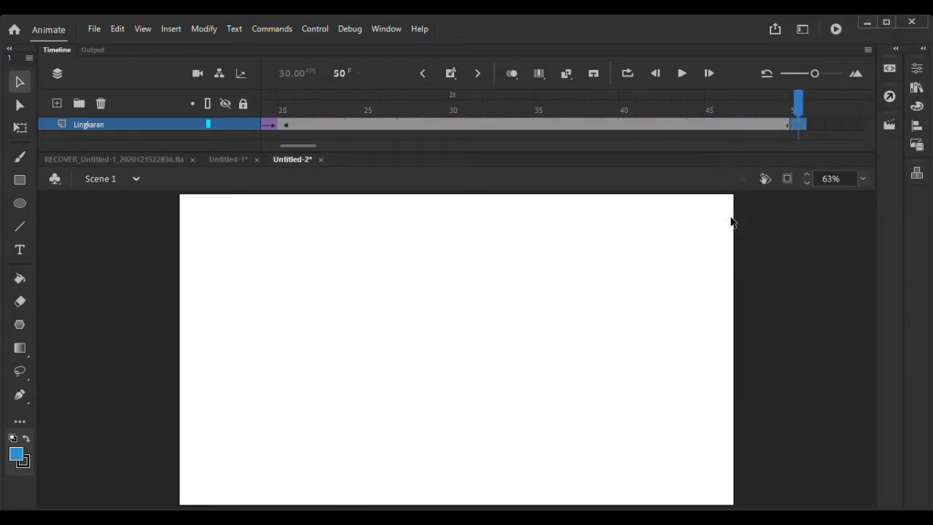
key("ctrl+z")
key("ctrl+z")
Step: Insert a keyframe at frame 50 of the Lingkaran layer and create a classic tween between frames 20 and 50
right_click(815, 126)
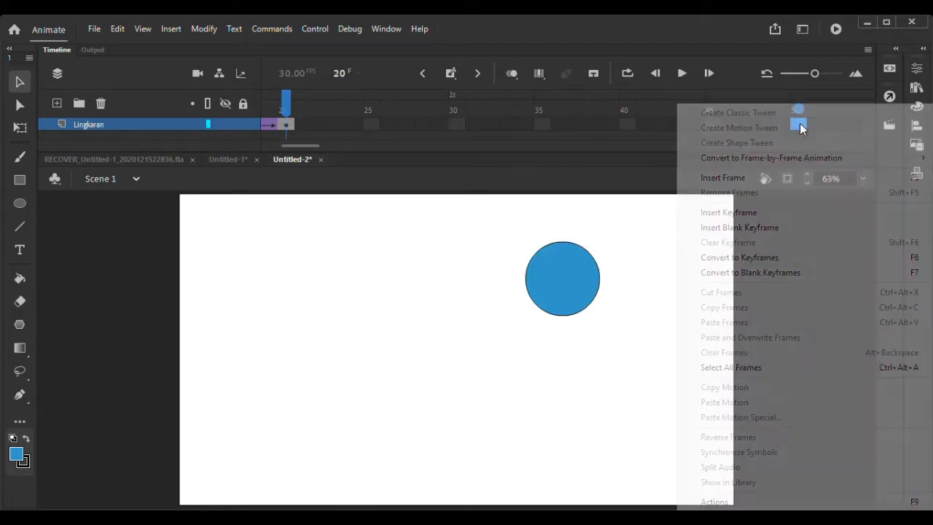
left_click(738, 213)
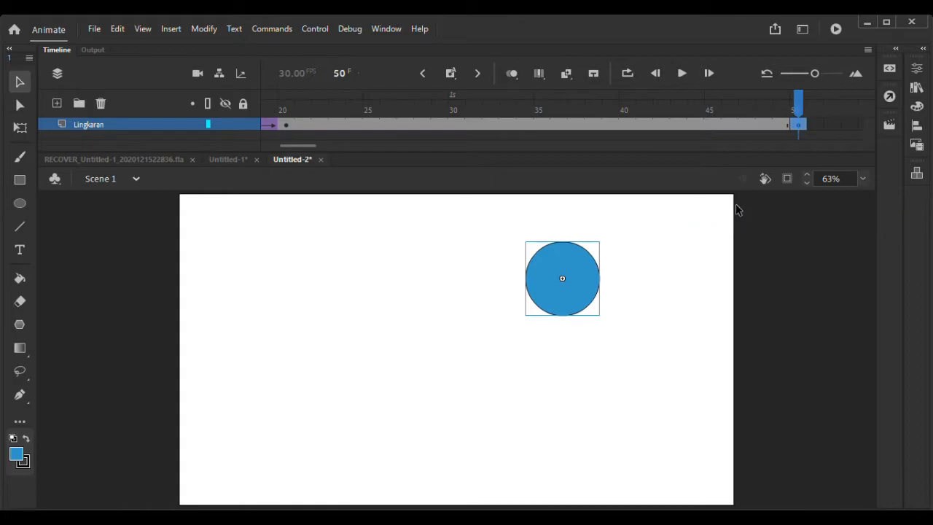
right_click(584, 126)
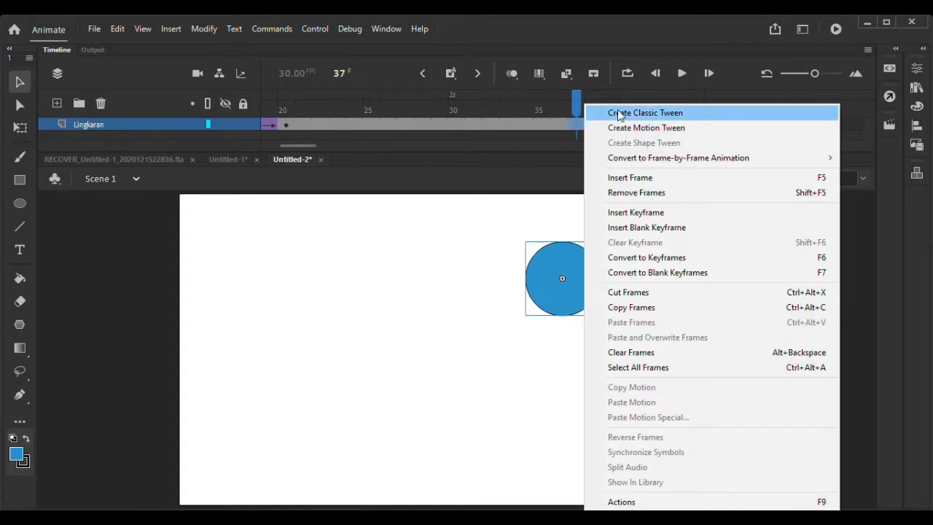
left_click(618, 113)
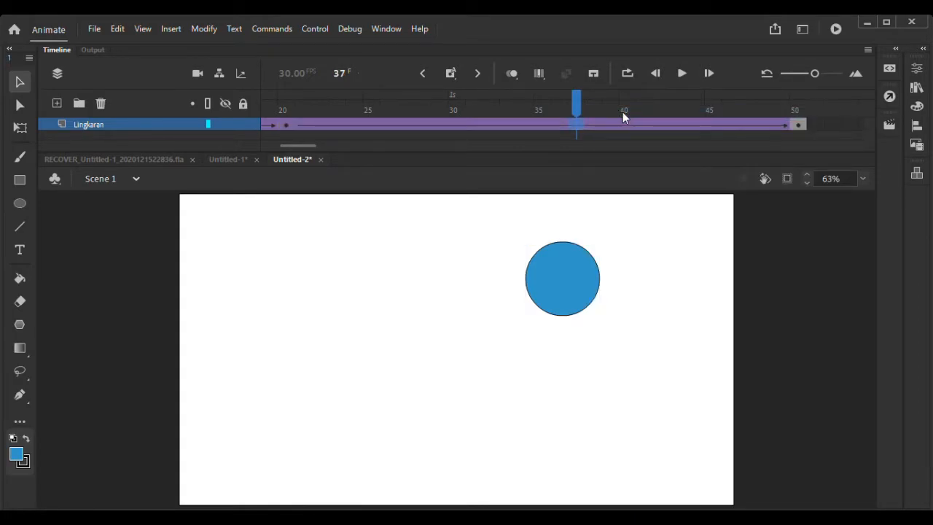
Step: At frame 50, move the circle straight down to the lower part of the stage and play back the animation
left_click(682, 73)
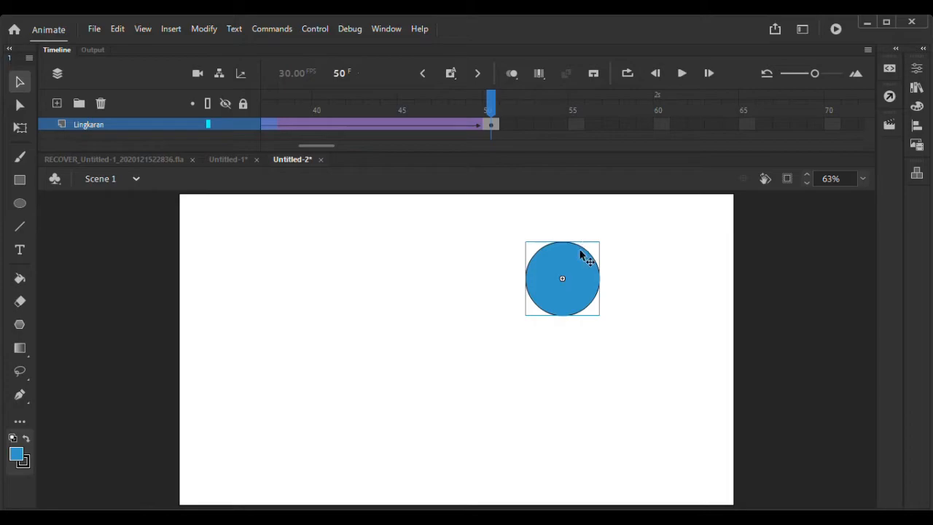
left_click_drag(575, 253, 574, 374)
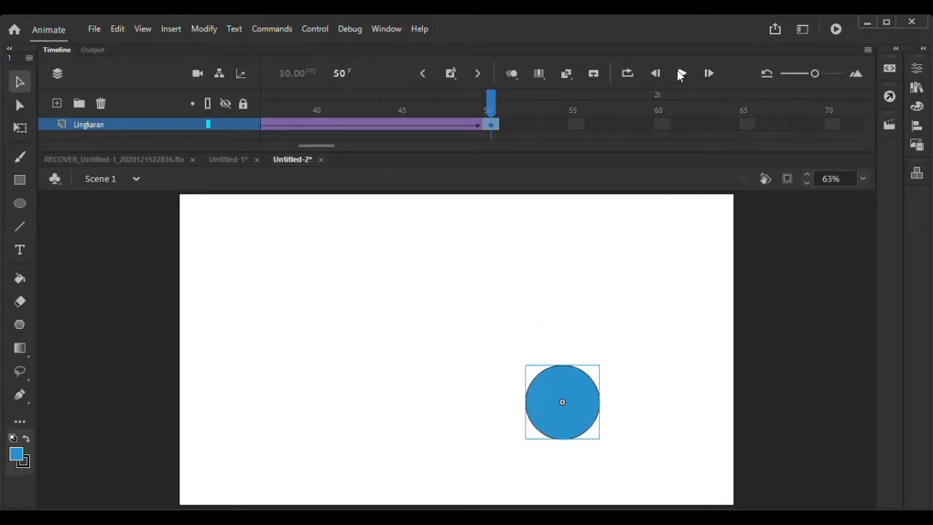
left_click(681, 73)
left_click_drag(327, 148, 259, 156)
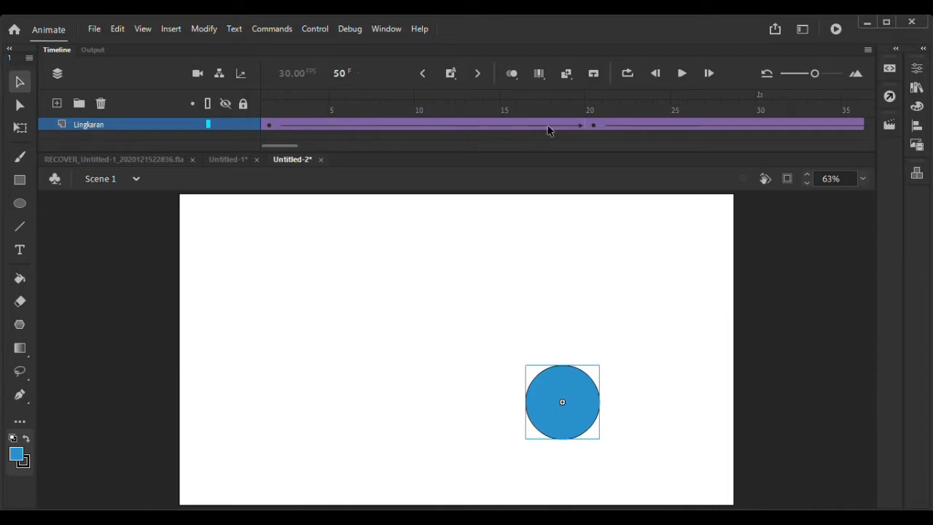
left_click(684, 73)
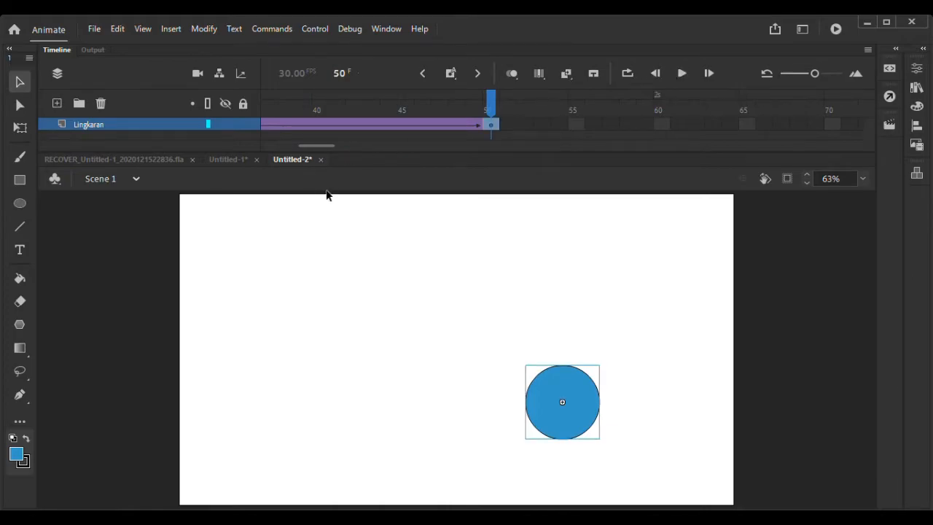
Step: Return to frame 1, expand the docked property panels and show the circle's object properties
left_click_drag(493, 104, 269, 105)
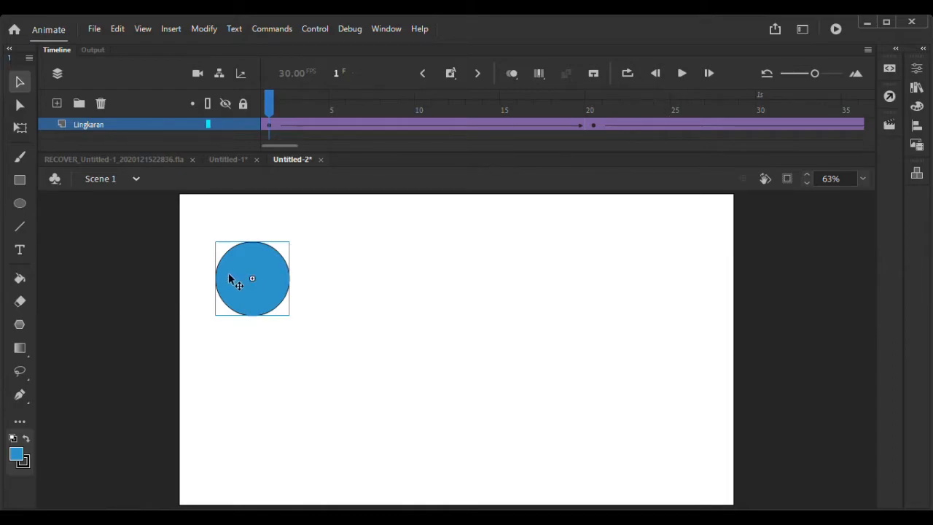
left_click(922, 50)
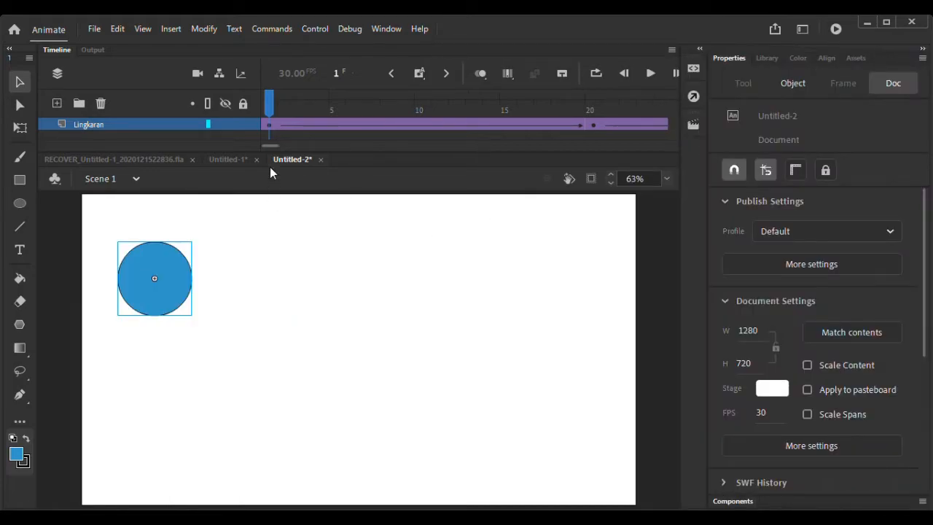
scroll(820, 305, "down", 5)
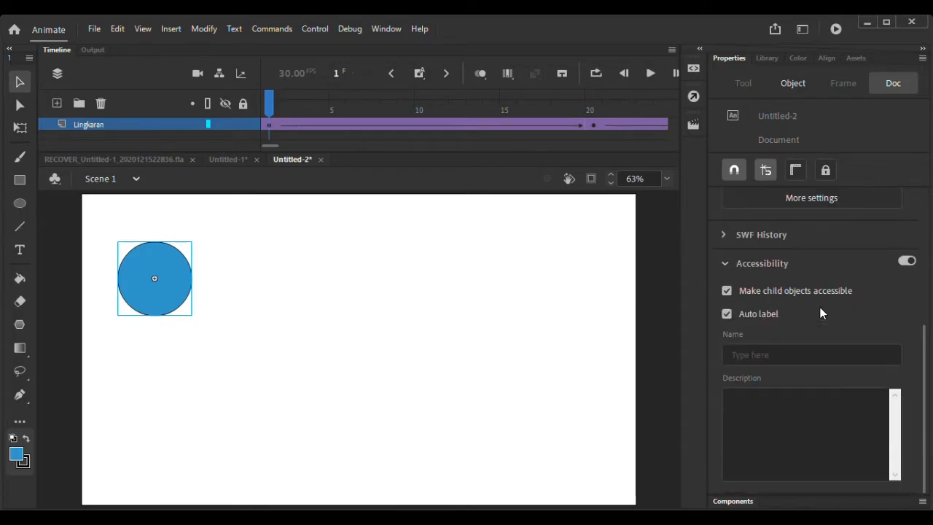
scroll(820, 310, "up", 5)
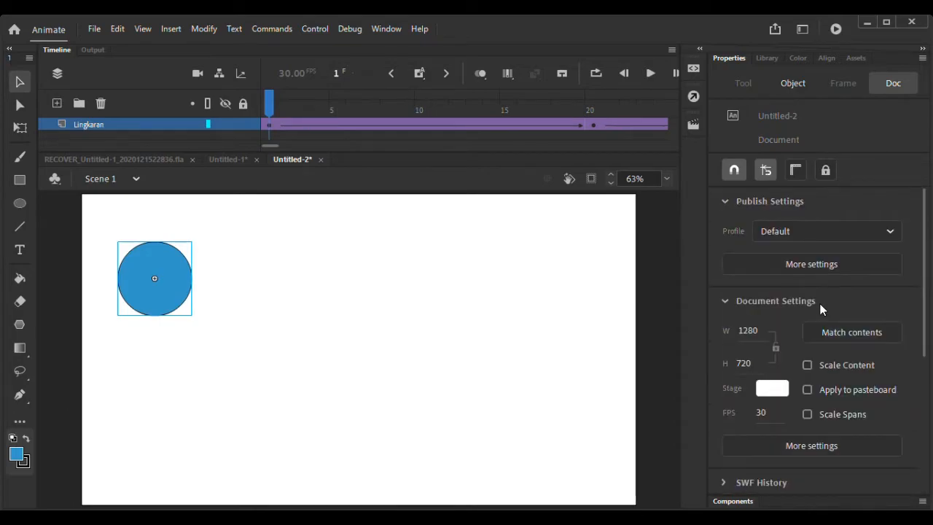
left_click(780, 84)
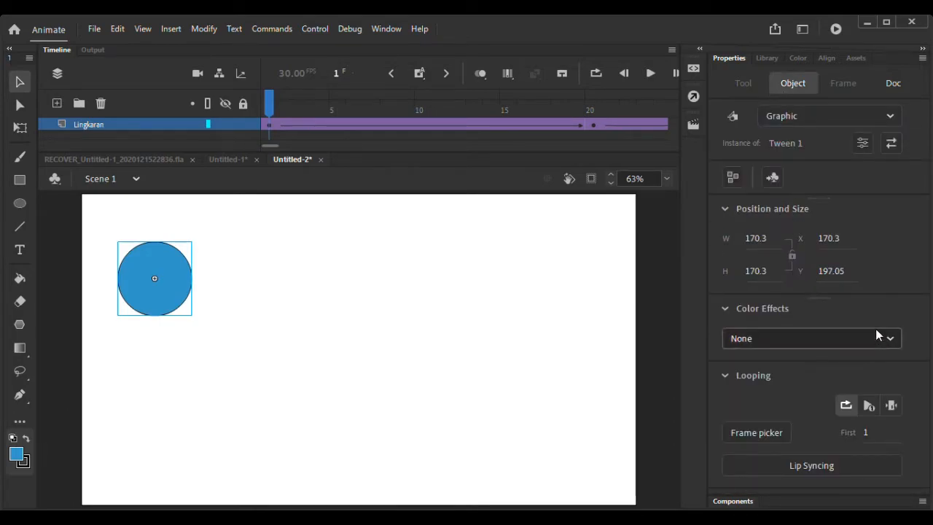
Step: Try the Brightness, Tint and Advanced color effects on the circle at frame 1
left_click(858, 340)
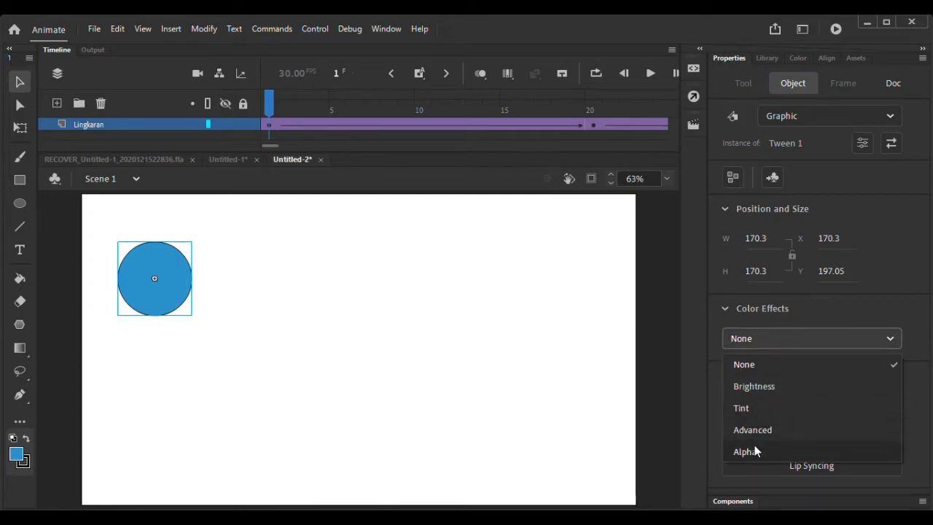
left_click(765, 386)
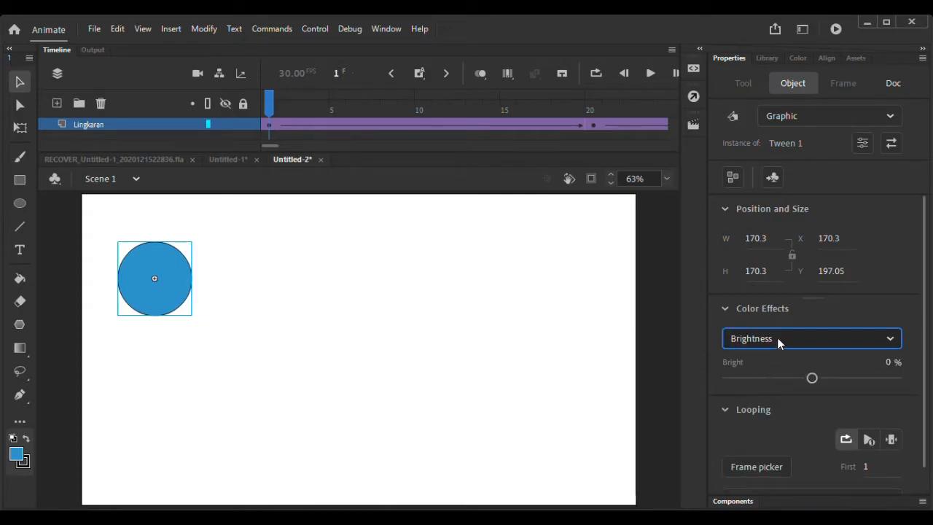
left_click(777, 337)
left_click(772, 407)
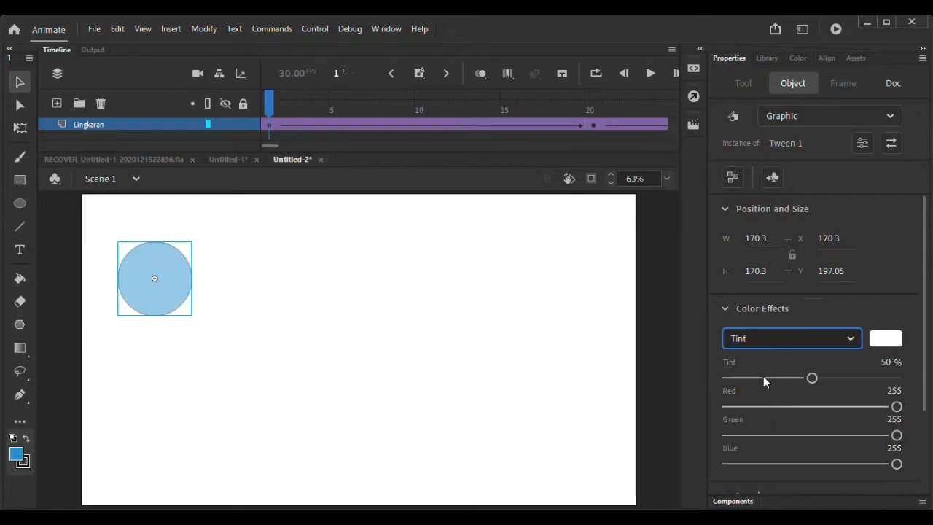
left_click(758, 338)
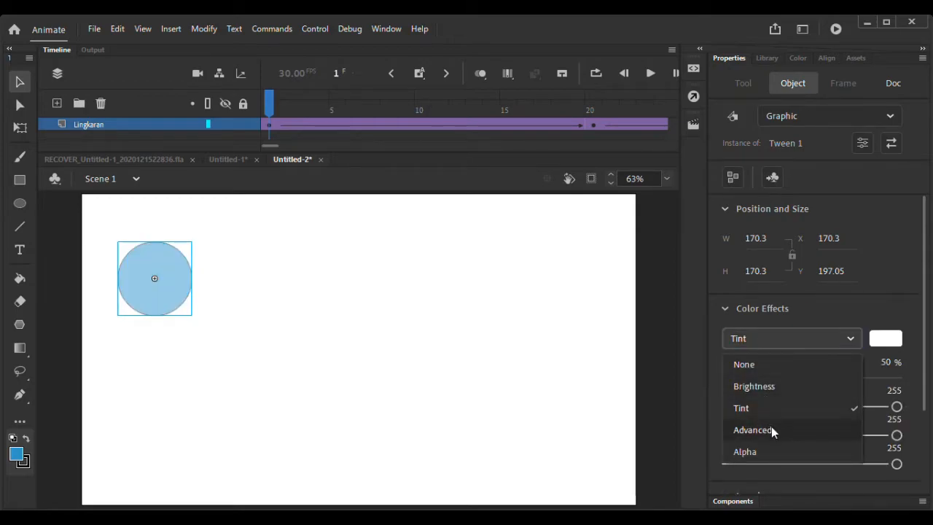
left_click(771, 427)
Step: Apply an Alpha color effect of 0% to the circle at frame 1 and play back the animation
left_click(765, 339)
left_click(771, 452)
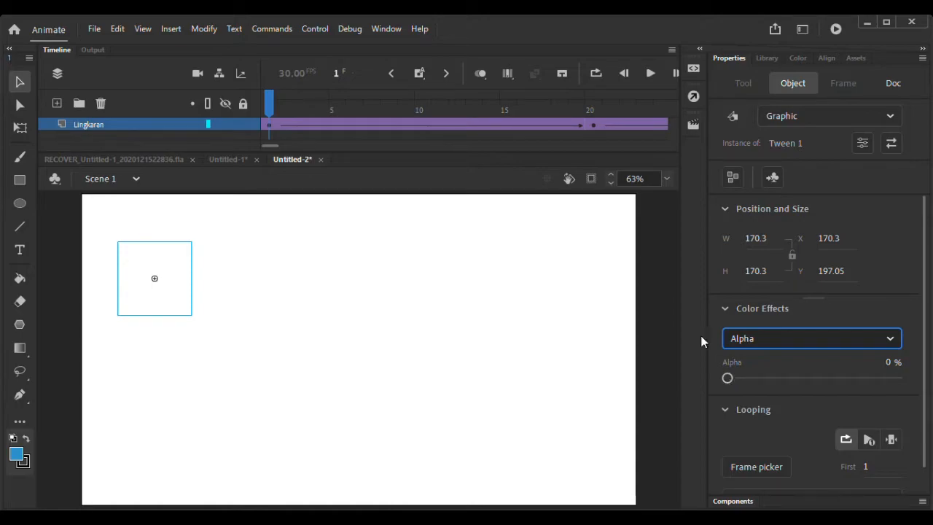
left_click(650, 75)
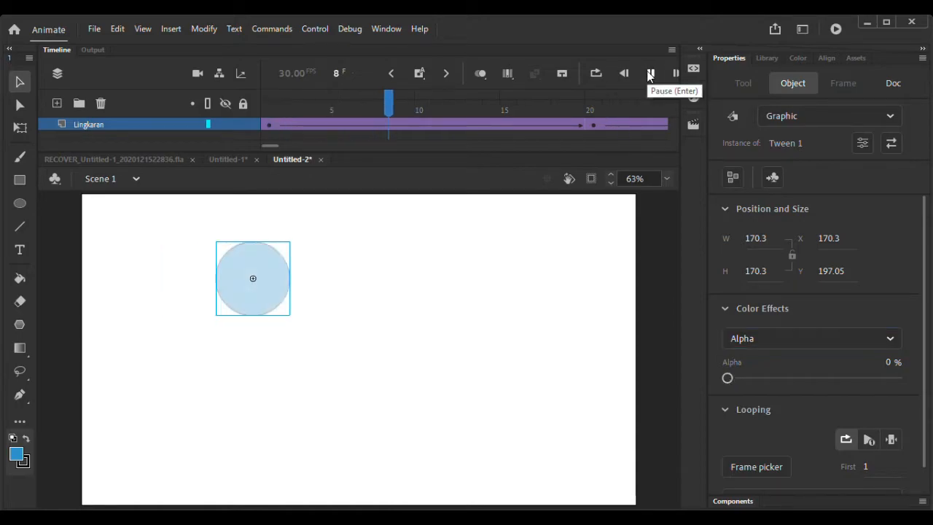
left_click(650, 75)
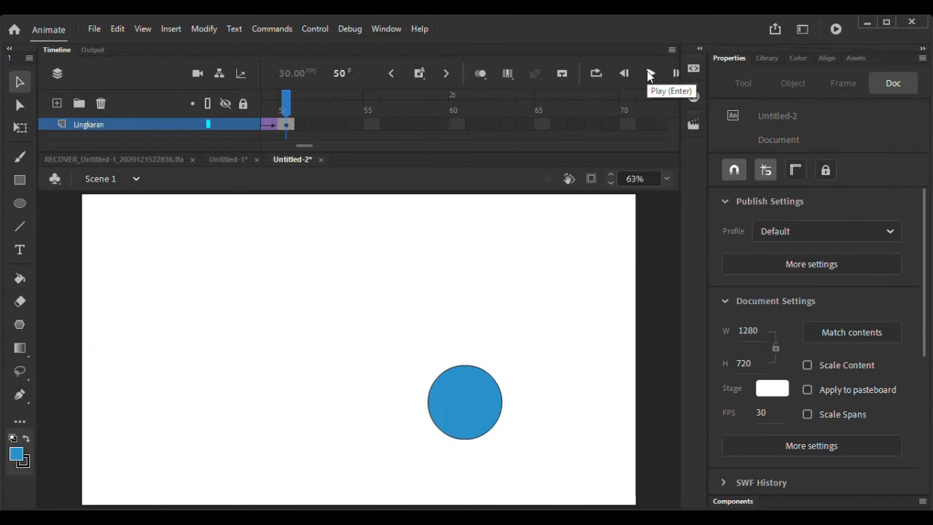
Step: Return to frame 1 and reset the circle's color effect to None
left_click_drag(277, 104, 122, 124)
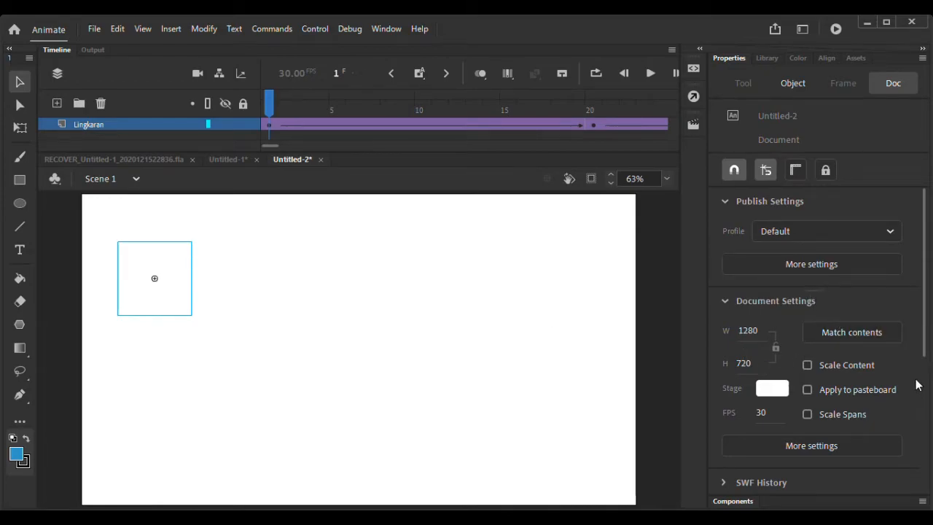
scroll(917, 385, "down", 3)
scroll(801, 328, "up", 3)
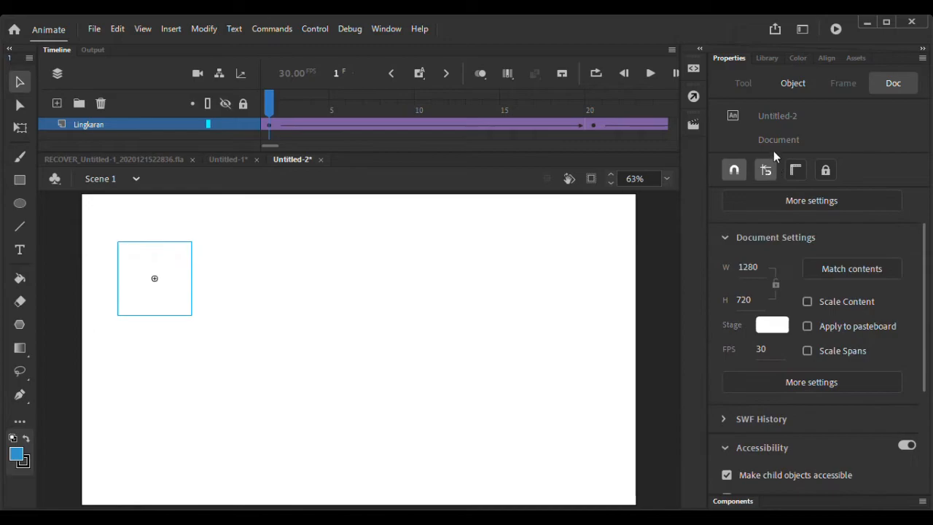
left_click(782, 89)
left_click(776, 310)
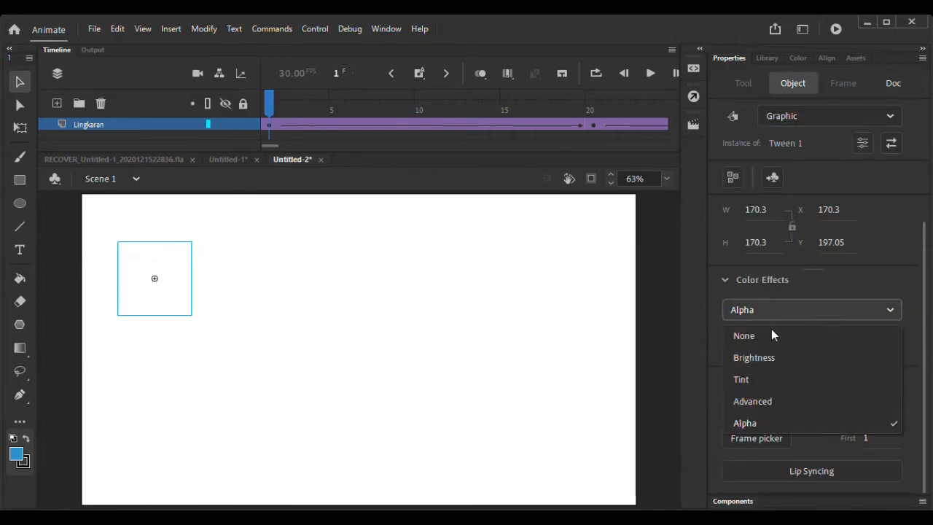
left_click(769, 336)
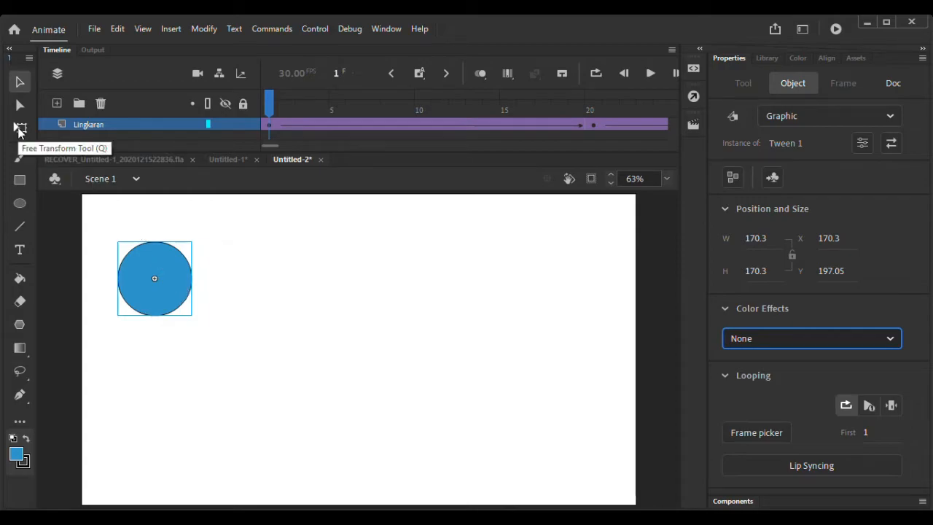
Step: Shrink the circle at frame 1 about its center with Free Transform to about 91.5 by 91.5
left_click(19, 128)
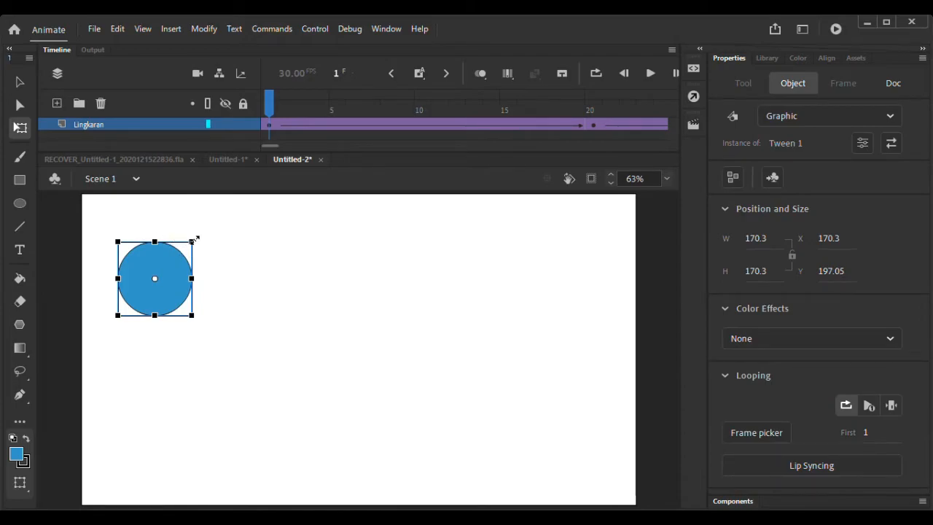
left_click_drag(194, 239, 176, 255)
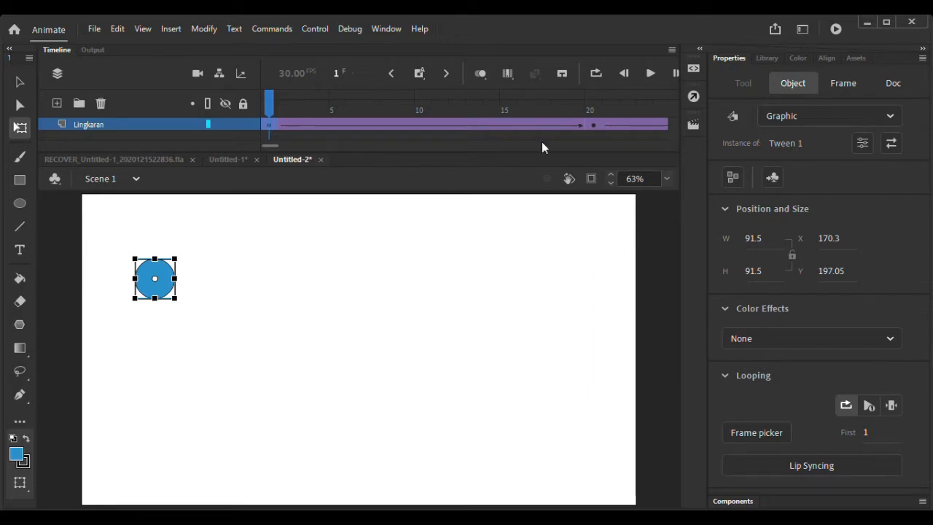
Step: Try enlarging the circle at frame 50 to about 236.5 by 236.5, and undo the scaling
left_click(583, 124)
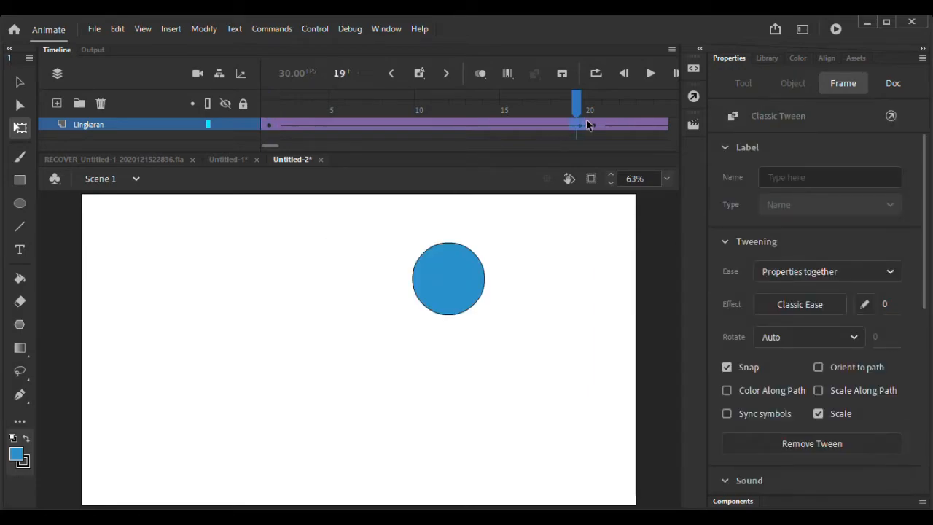
left_click(595, 125)
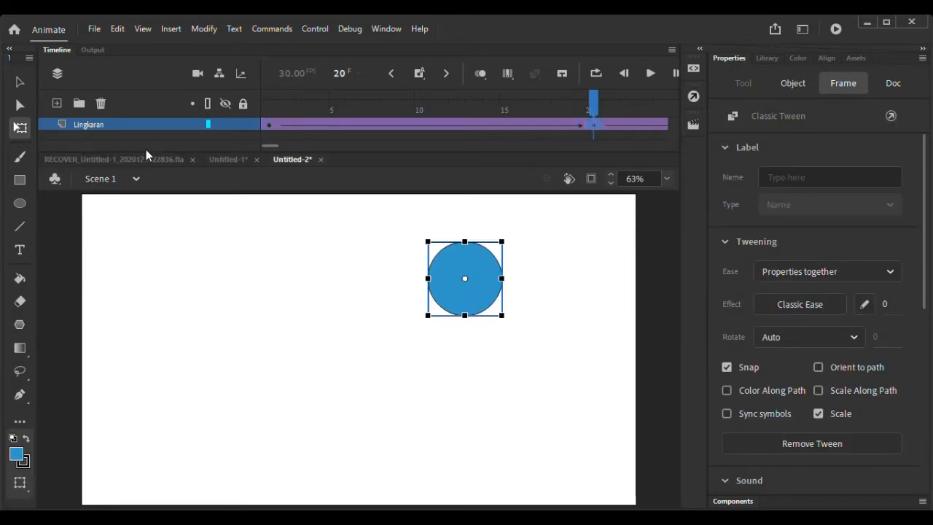
left_click_drag(280, 148, 303, 148)
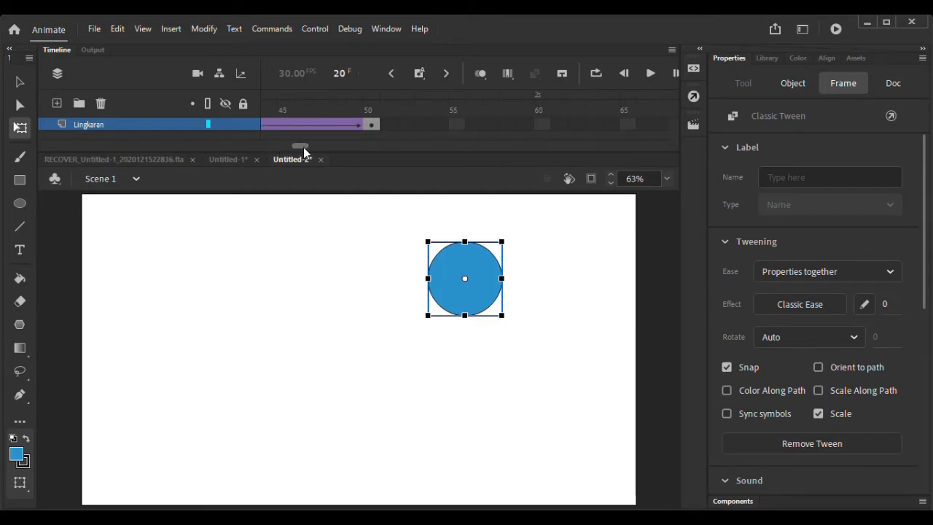
left_click(372, 124)
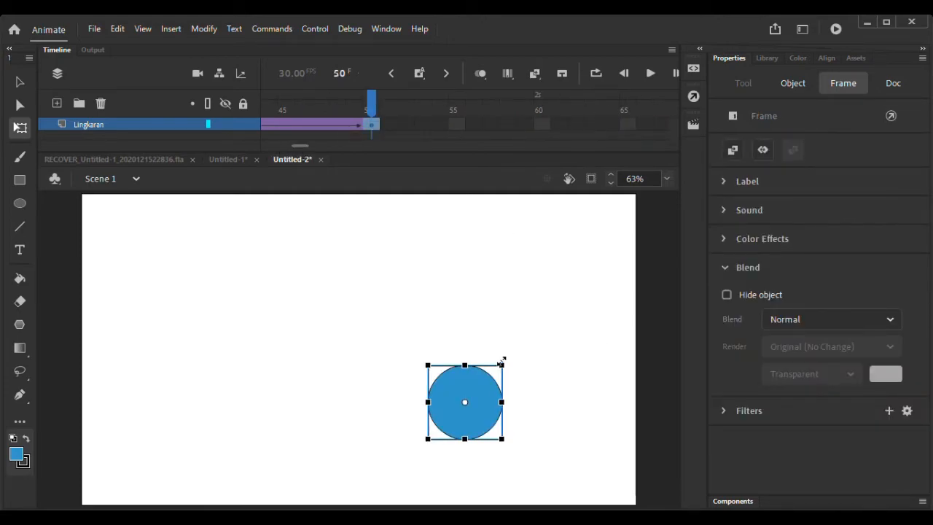
left_click_drag(501, 359, 516, 343)
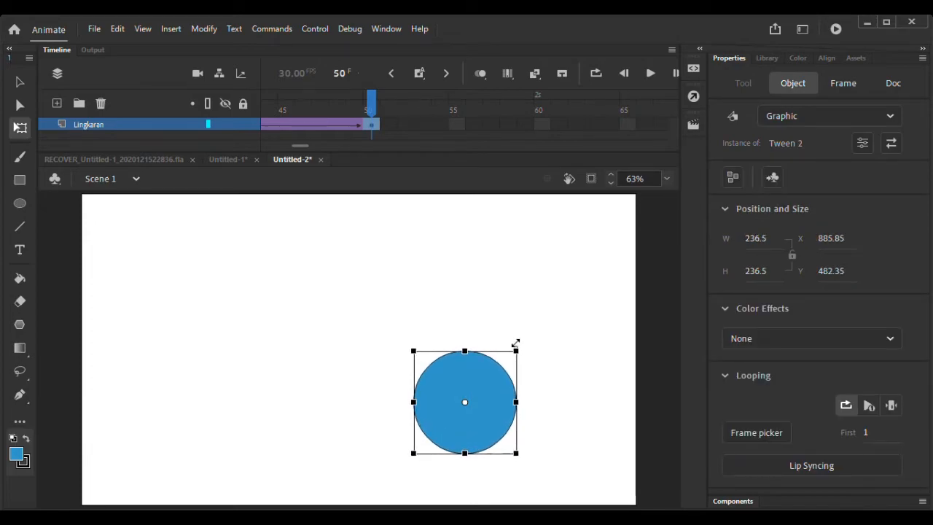
key("ctrl+z")
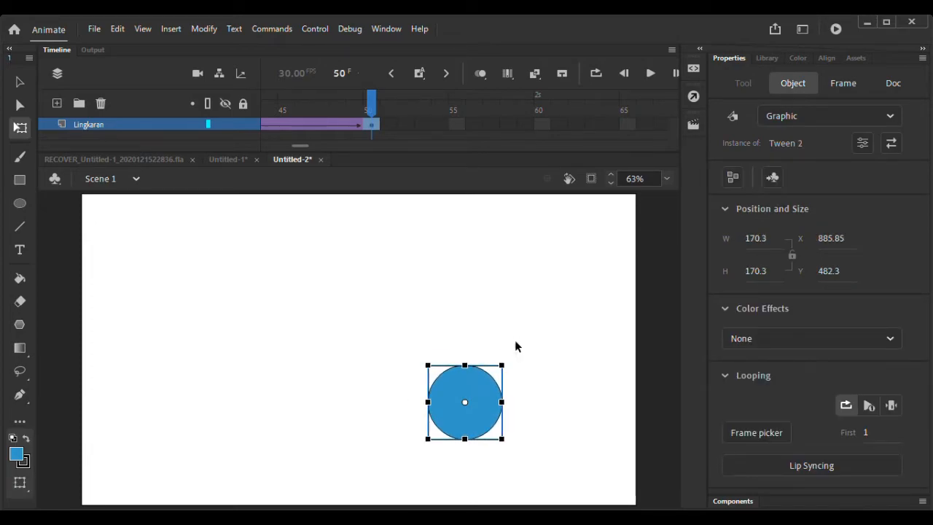
Step: At frame 50, enlarge and skew the circle about its center with Free Transform to about 378.5 by 242.8
left_click(371, 133)
left_click_drag(354, 102, 541, 105)
left_click(483, 249)
left_click_drag(502, 241, 526, 221)
left_click(559, 104)
left_click_drag(559, 104, 677, 106)
left_click(480, 282)
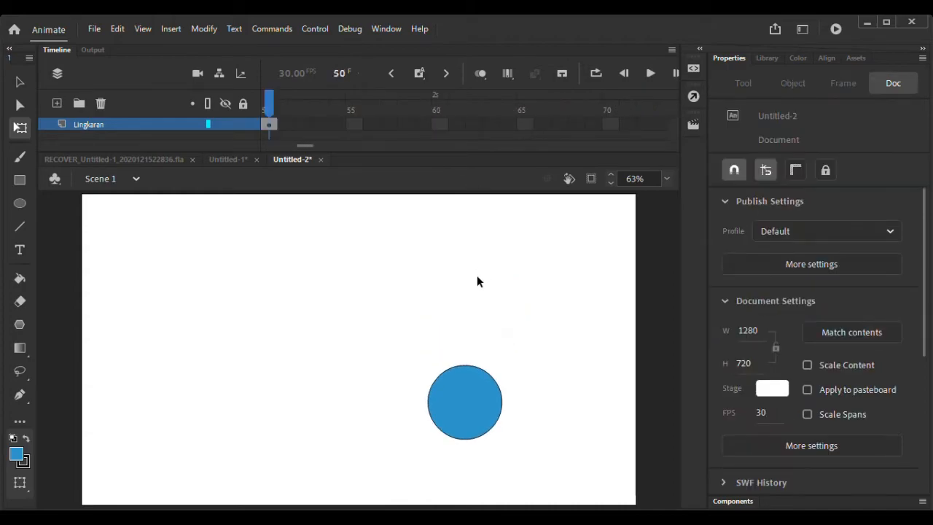
left_click(478, 384)
left_click_drag(508, 360, 519, 343)
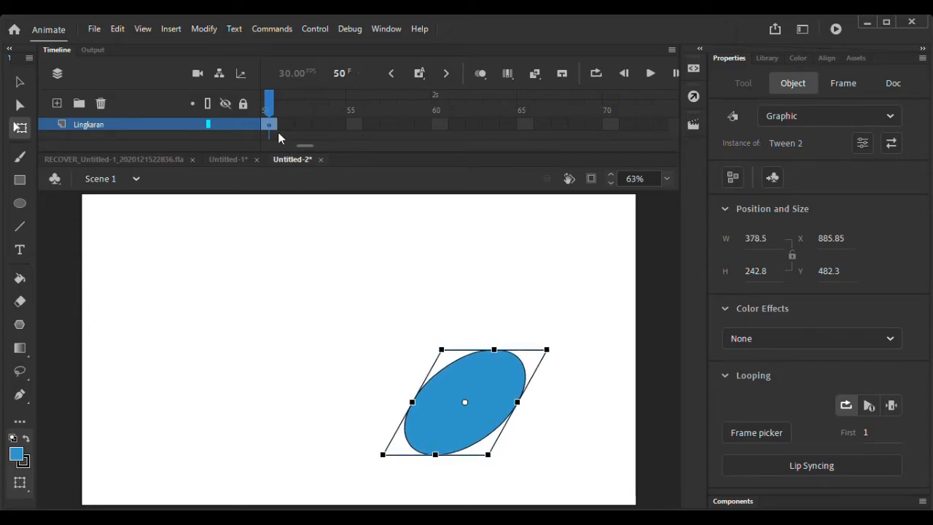
Step: Return to frame 1 and apply an Alpha color effect of 0% to the small circle
left_click_drag(269, 114, 175, 121)
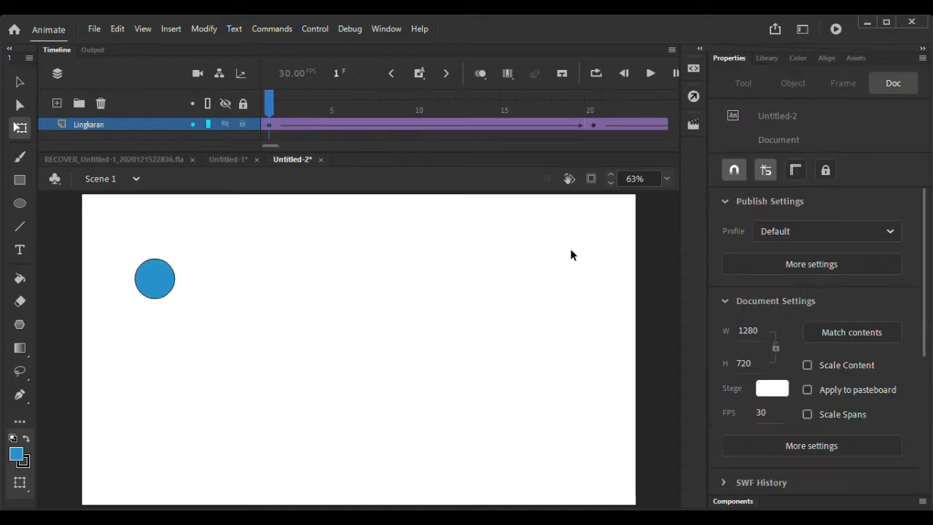
scroll(796, 300, "down", 5)
scroll(792, 307, "up", 5)
scroll(789, 302, "down", 5)
scroll(790, 301, "up", 5)
left_click(156, 277)
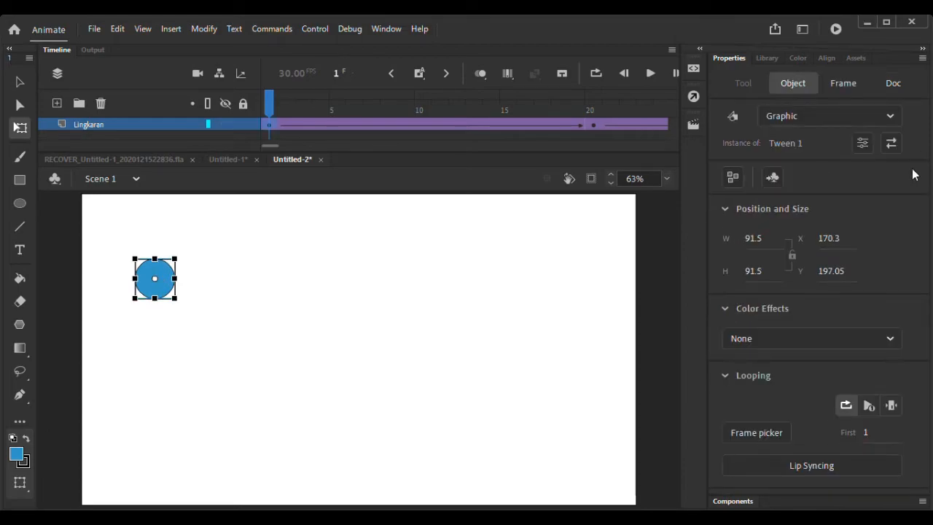
left_click(808, 344)
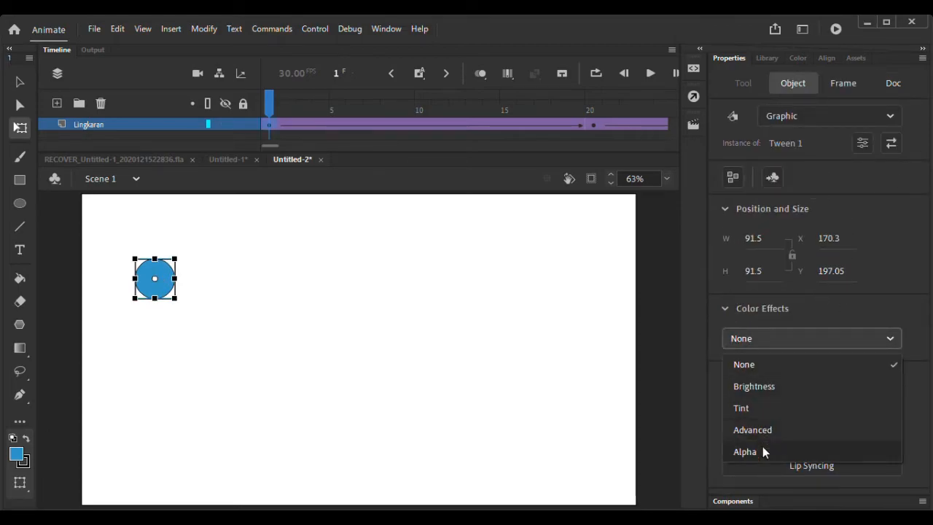
left_click(762, 451)
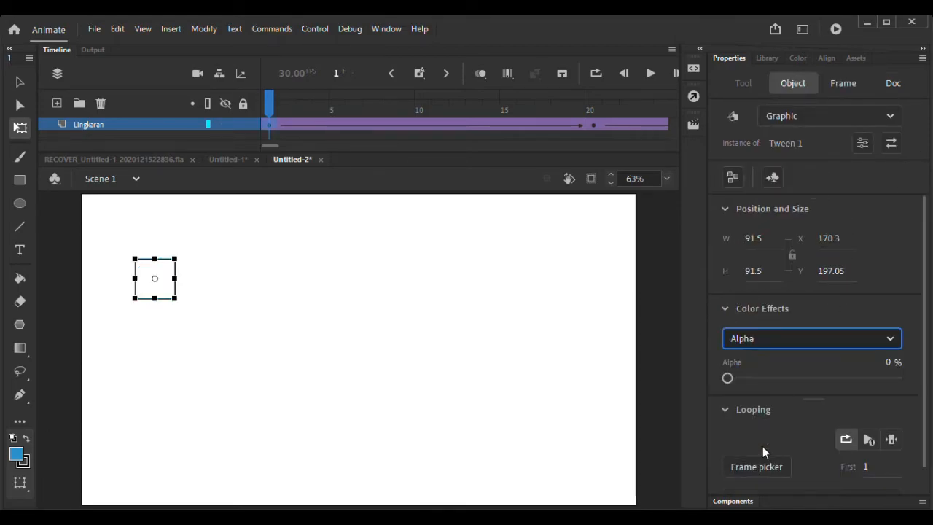
Step: Play back the circle animation to check the combined fade, movement and shape changes
left_click(649, 72)
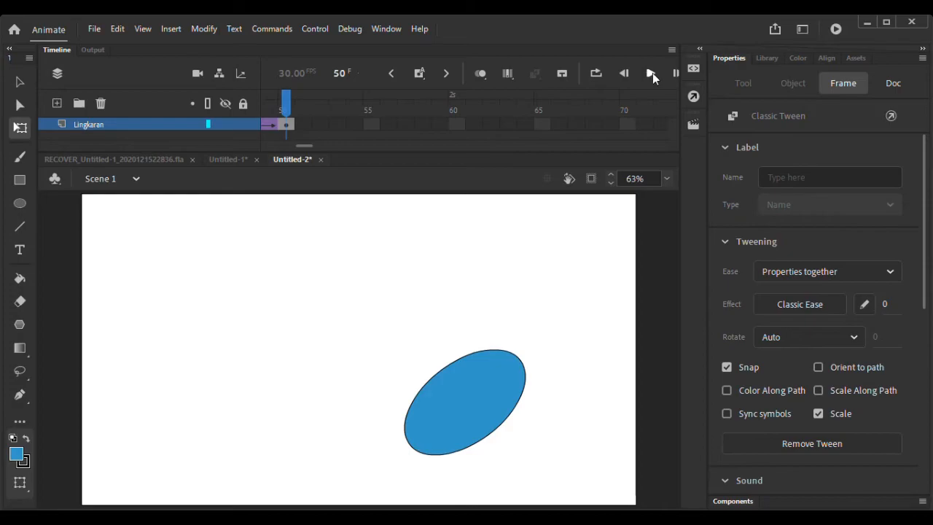
left_click(651, 73)
left_click(651, 73)
mouse_move(310, 142)
left_mouse_down()
mouse_move(265, 144)
mouse_move(325, 131)
left_mouse_up()
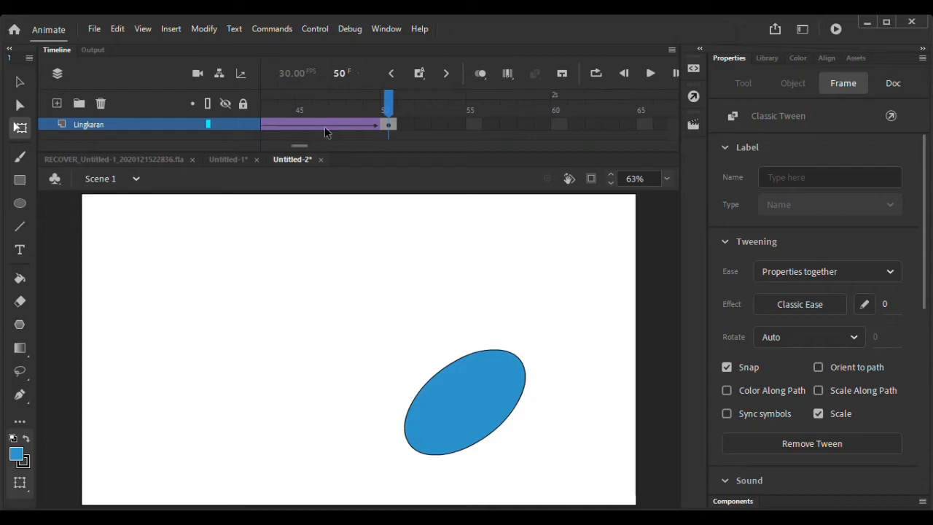
Step: Return to frame 1 and add a new layer above the Lingkaran layer
left_click_drag(387, 104, 204, 119)
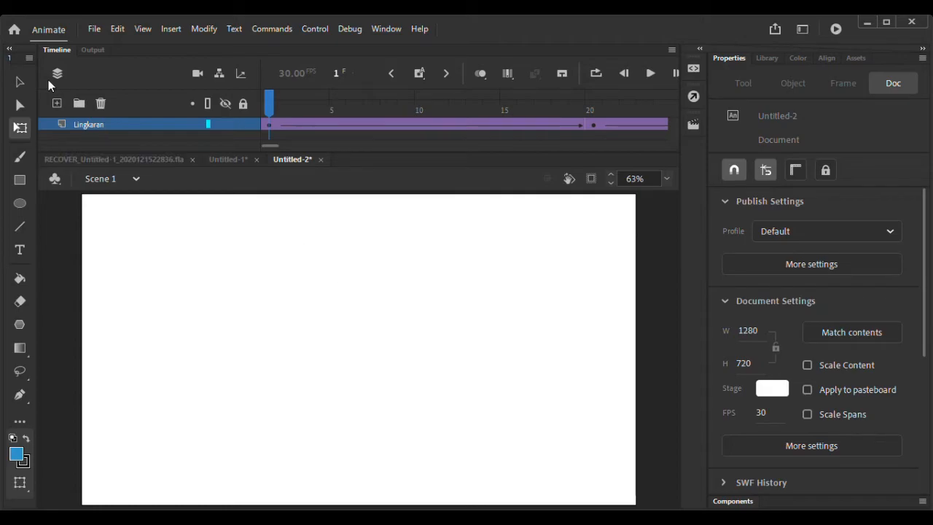
left_click(56, 103)
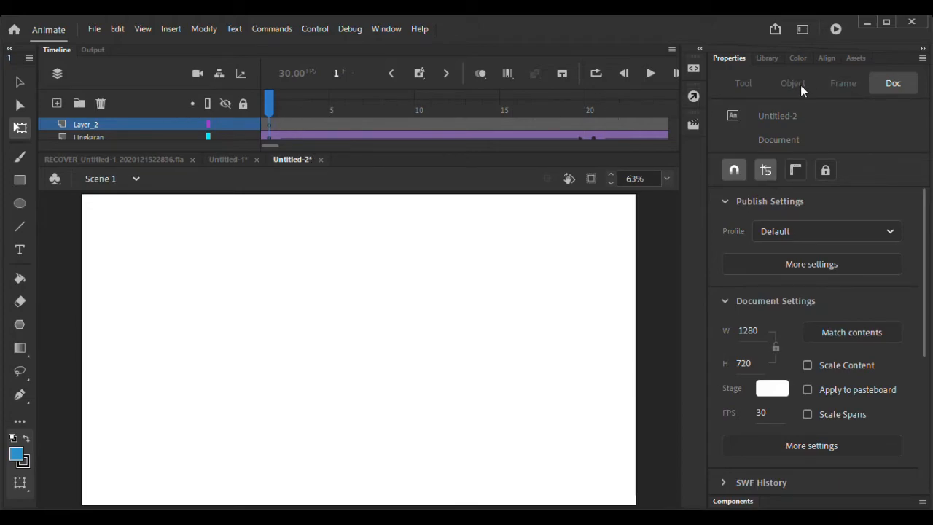
left_click(797, 59)
left_click(827, 59)
left_click(857, 60)
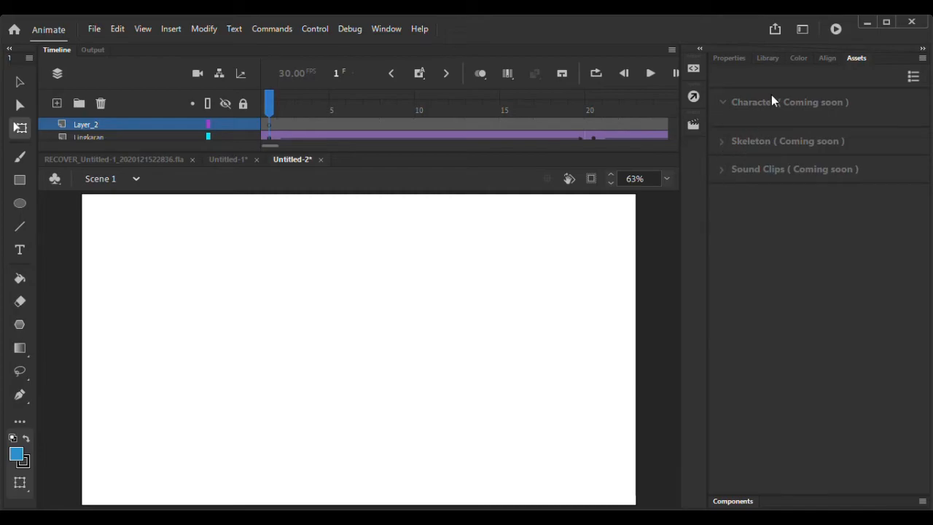
Step: Select the frames of Layer_2 from frame 36 to the end of its span and remove them
left_click(269, 122)
left_click_drag(276, 105, 269, 124)
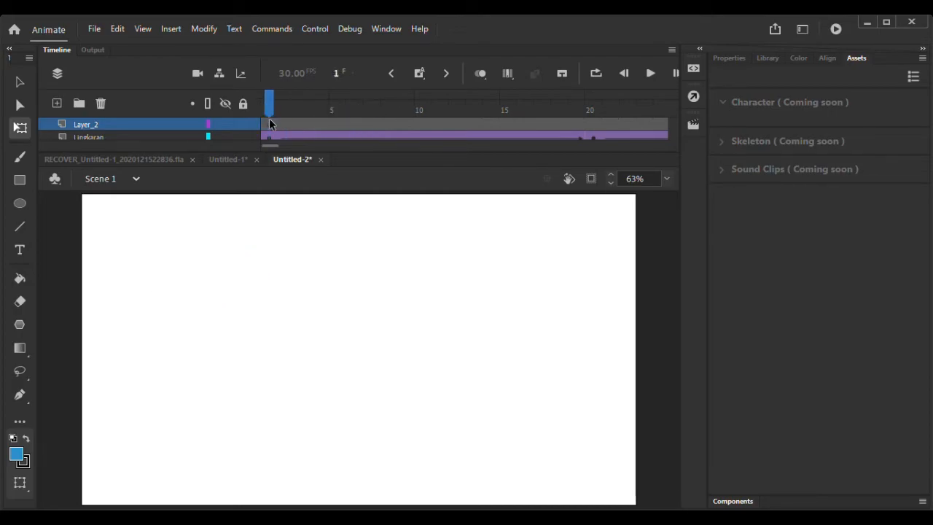
left_click(506, 125, "shift")
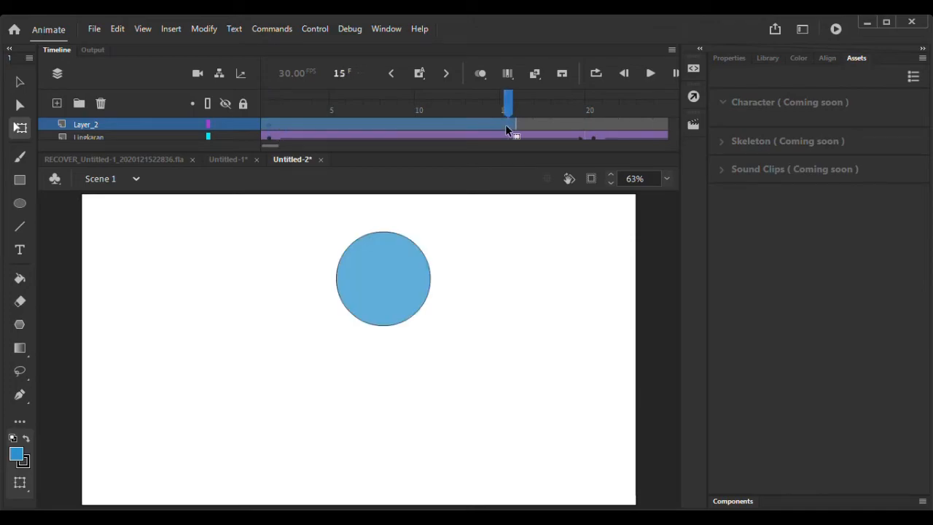
left_click_drag(506, 104, 268, 102)
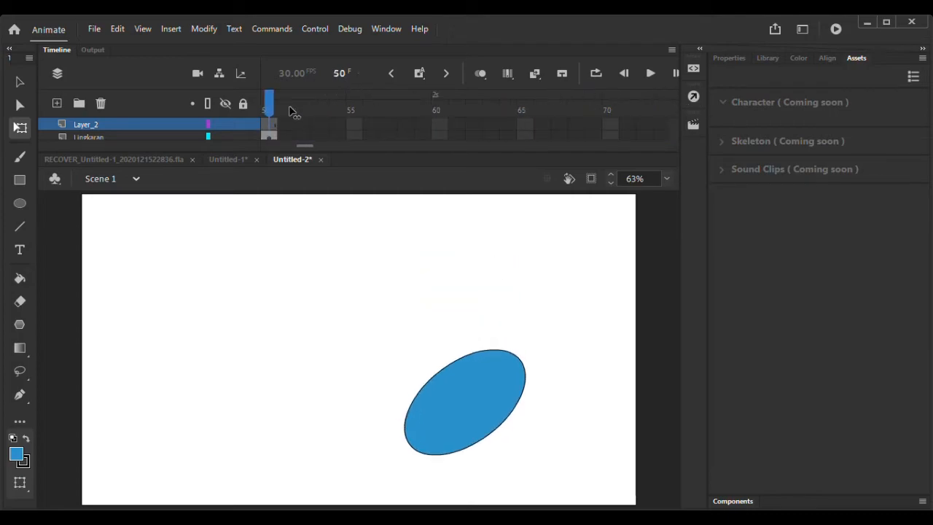
left_click(266, 127)
left_click_drag(301, 148, 289, 148)
left_click(294, 126)
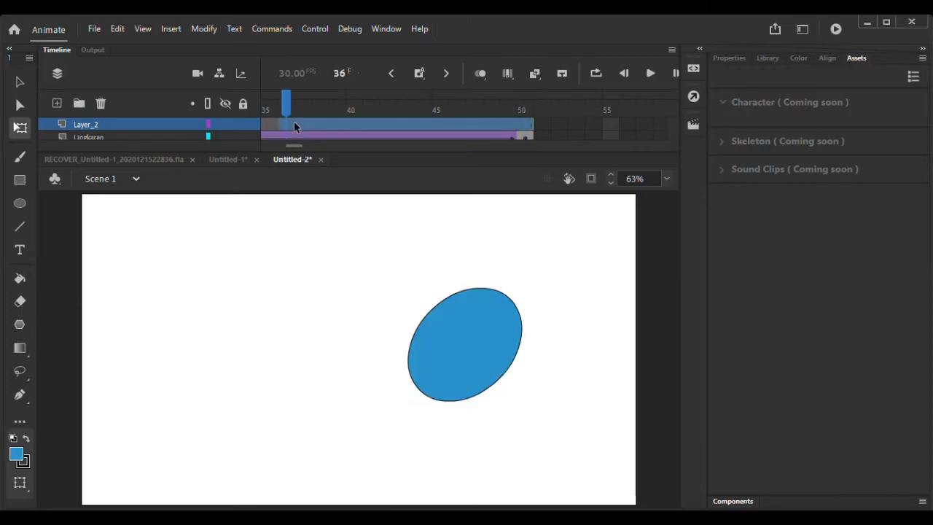
right_click(294, 125)
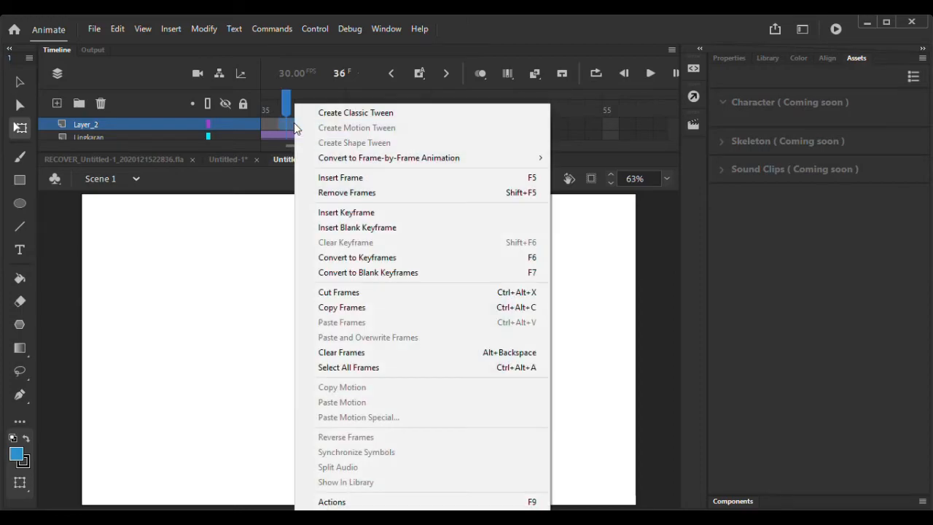
left_click(350, 194)
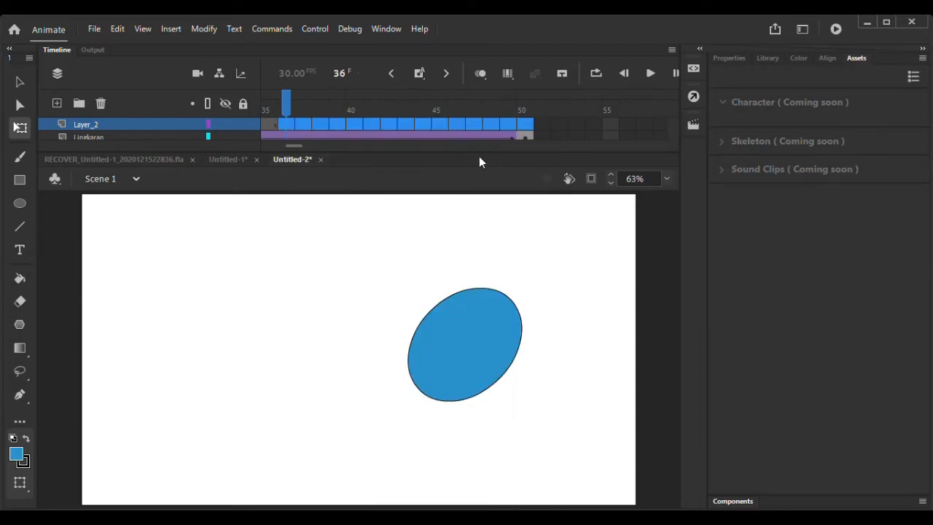
Step: Select frames 1 to 24 of Layer_2 and remove them
left_click_drag(288, 107, 263, 118)
left_click(266, 124)
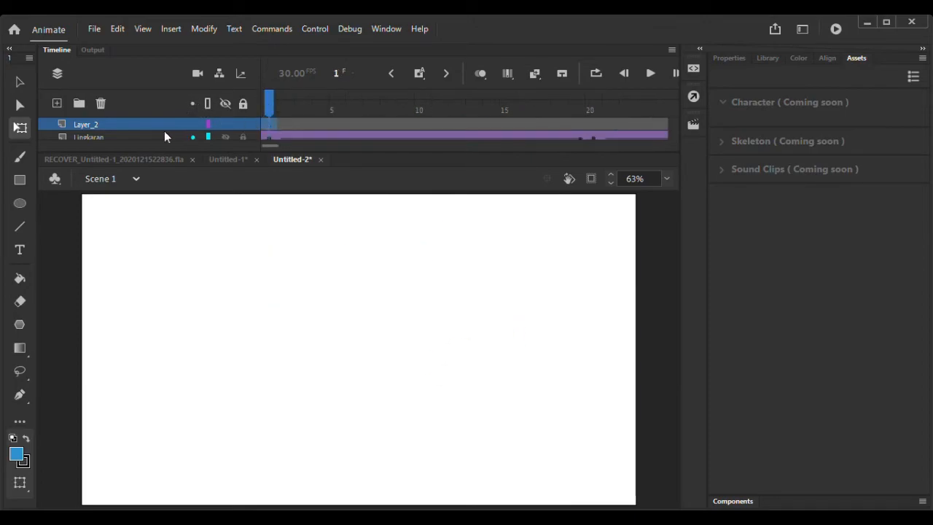
left_click(659, 127, "shift")
right_click(659, 126)
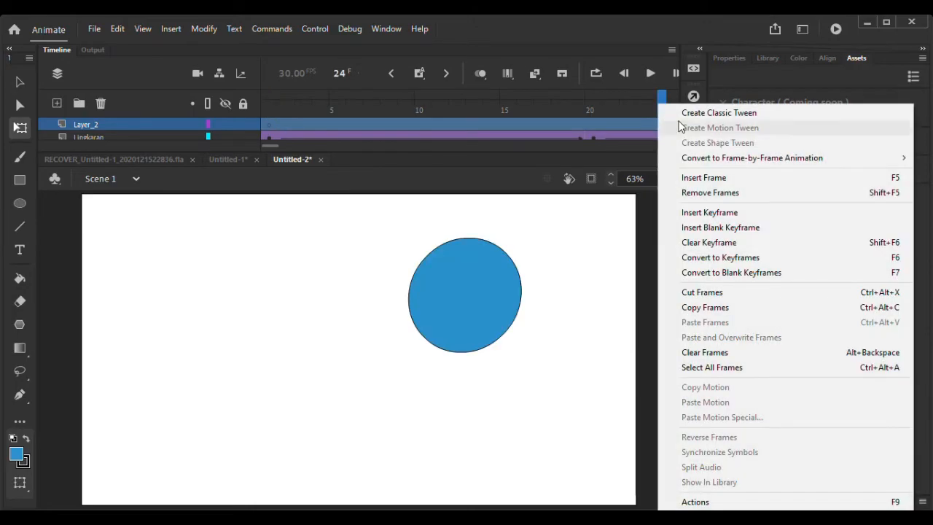
left_click(714, 192)
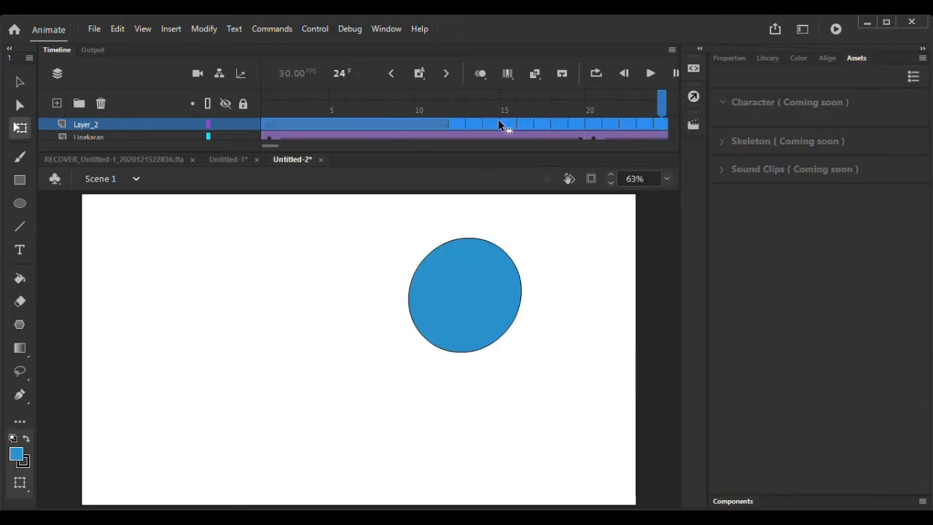
Step: Remove the remaining frames 1 to 11 from Layer_2
left_click(498, 120)
left_click(439, 120)
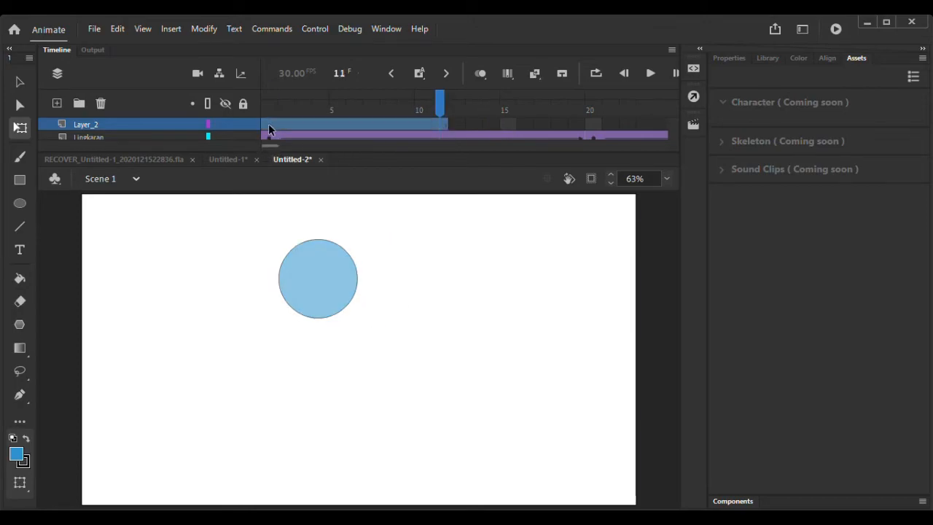
right_click(270, 129)
left_click(331, 192)
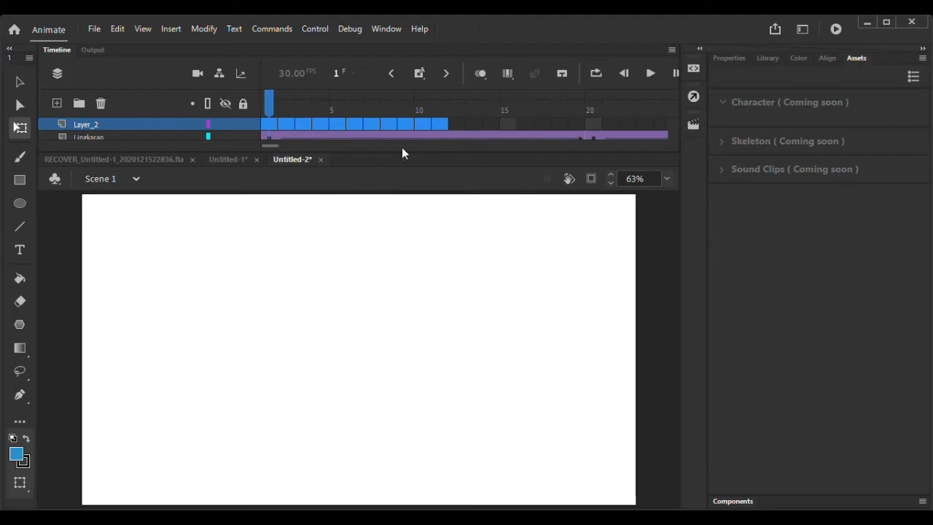
left_click(477, 124)
left_click_drag(274, 148, 236, 140)
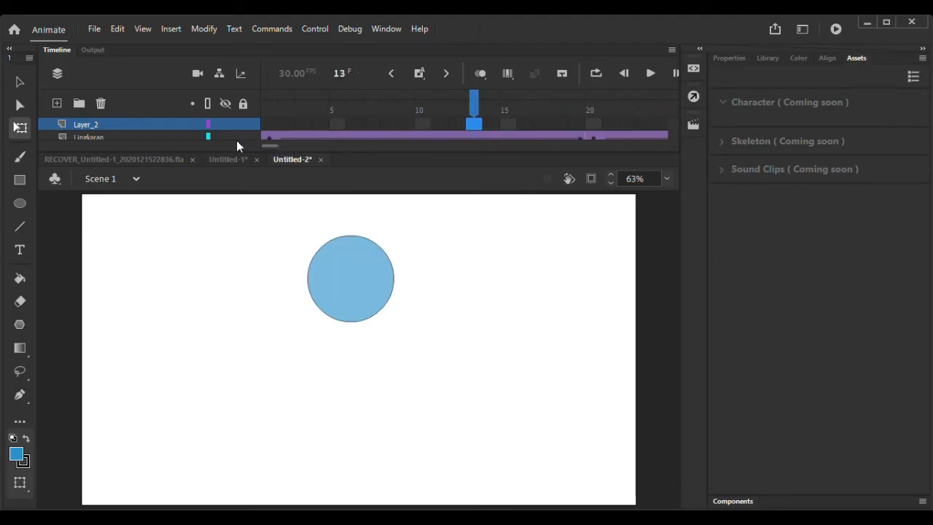
Step: Go to frame 1 and examine the alignment, color, library, properties and assets options
left_click(269, 115)
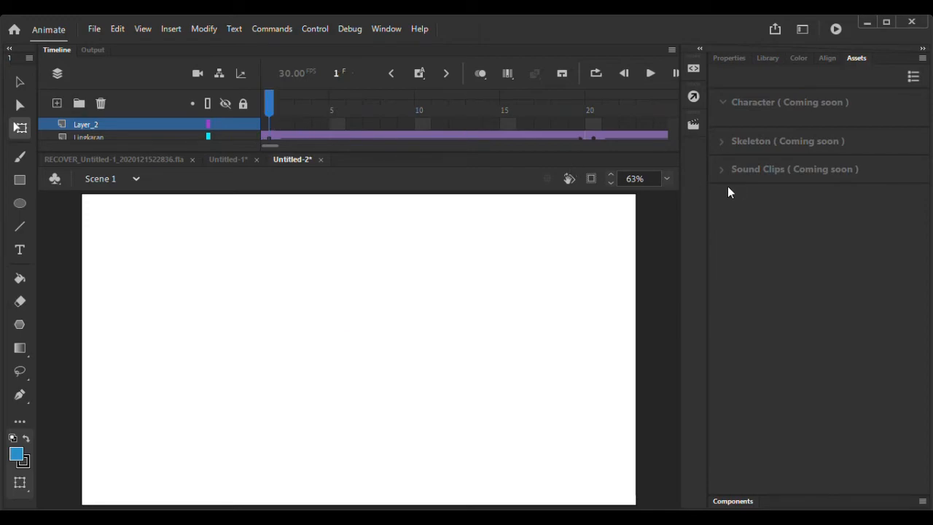
left_click(829, 58)
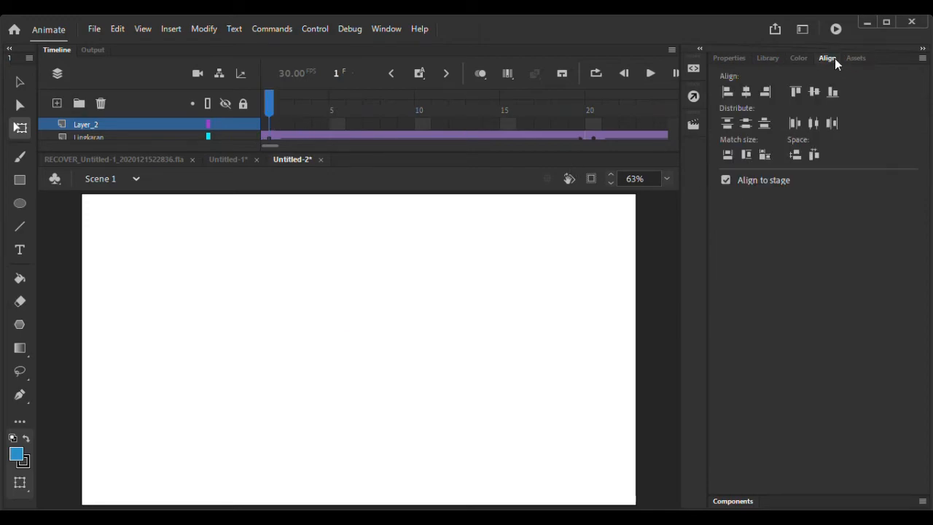
left_click(799, 58)
left_click(772, 57)
left_click(733, 56)
left_click(767, 57)
left_click(836, 57)
left_click(854, 58)
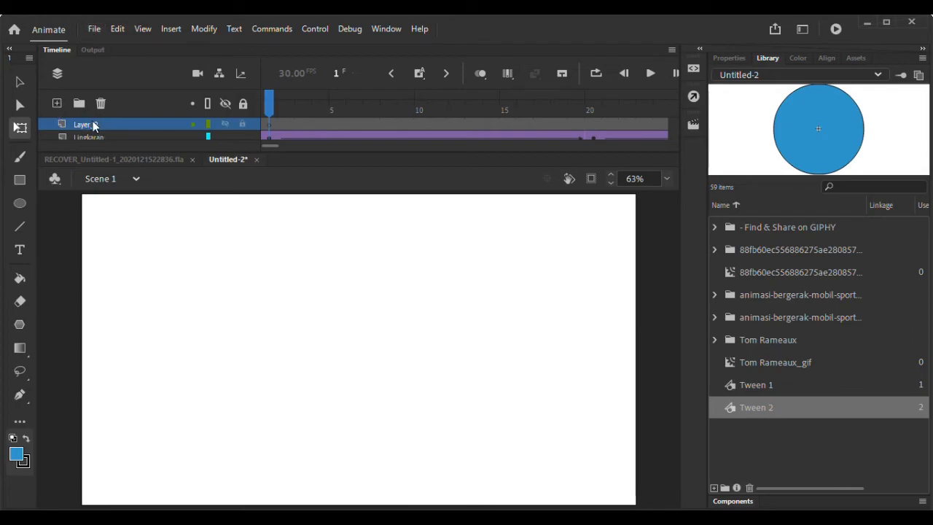
left_click(98, 28)
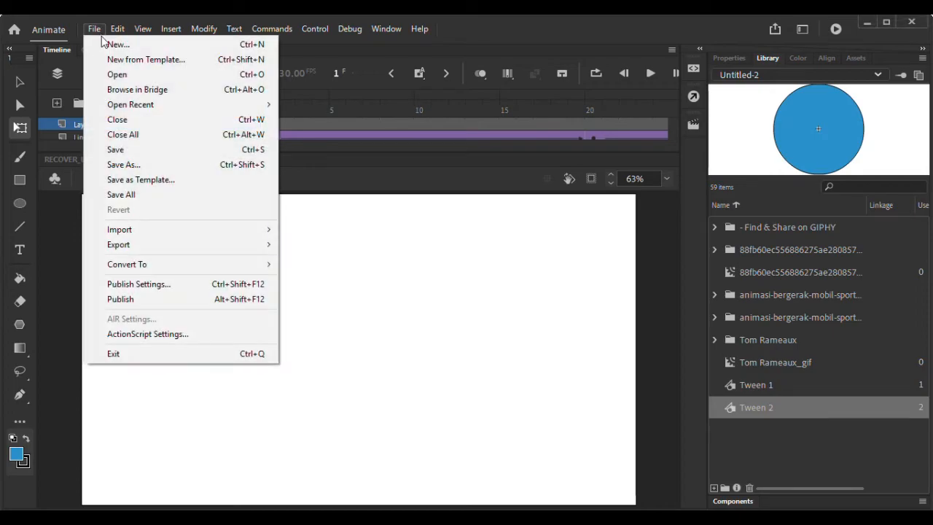
mouse_move(195, 240)
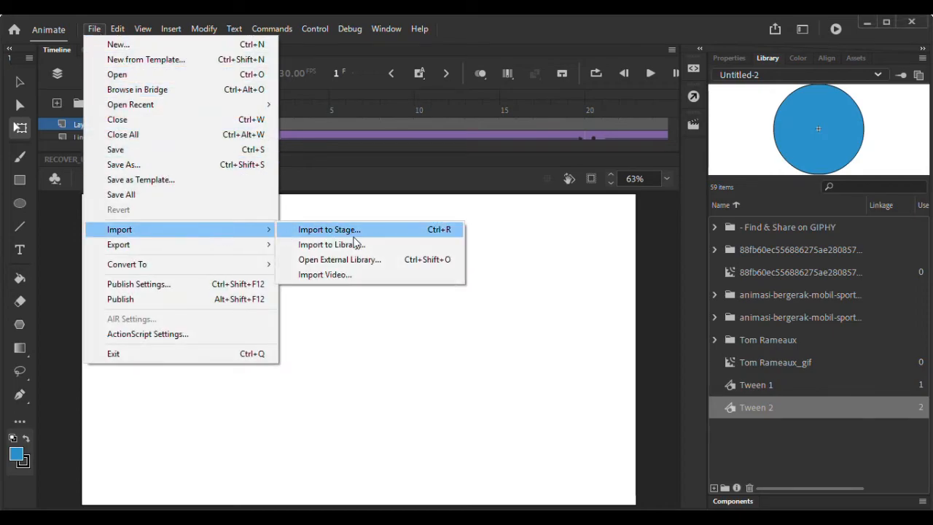
Step: Preview the imported GIF symbols and look over the folders in the library
left_click(774, 228)
left_click(777, 272)
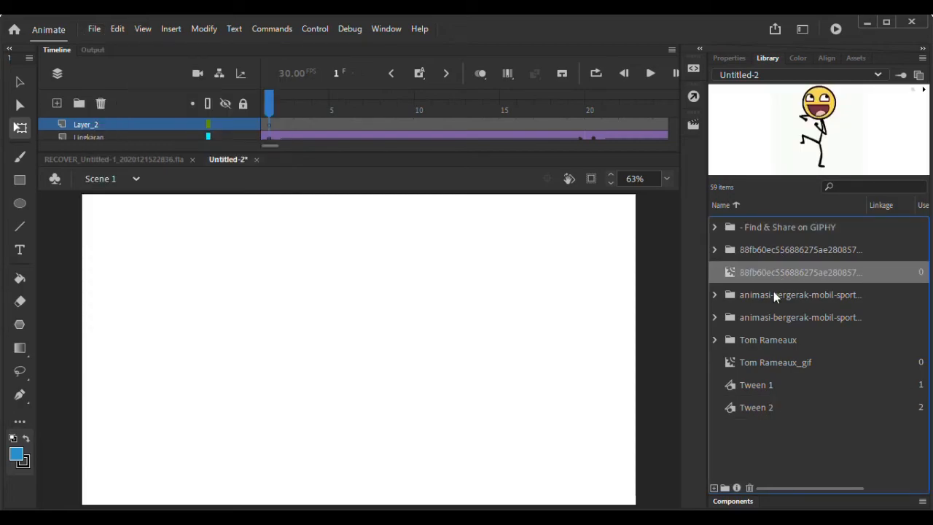
left_click(774, 292)
left_click(779, 309)
left_click(774, 294)
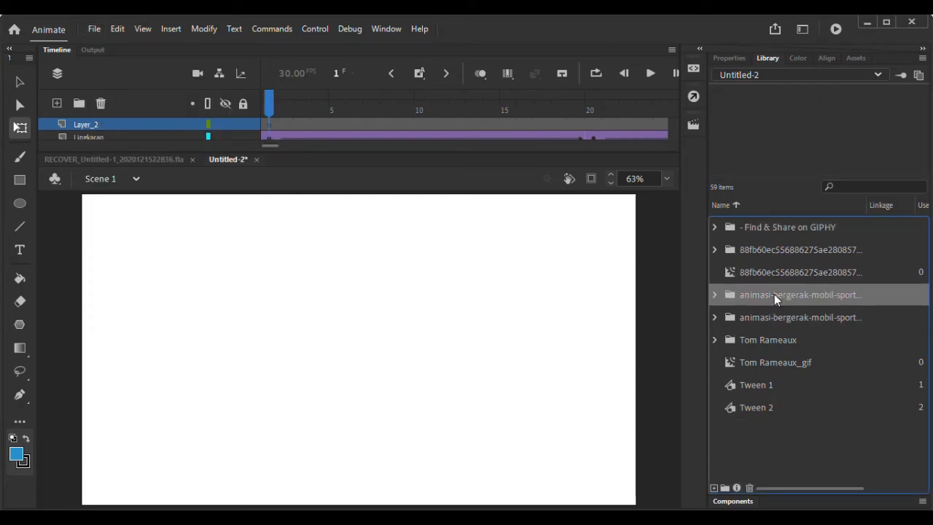
left_click(769, 268)
left_click(773, 292)
left_click(777, 361)
left_click(777, 341)
Step: Expand the first animasi-bergerak-mobil-sport library folder, preview its car bitmaps, and collapse the folder
left_click(781, 295)
left_click(715, 295)
left_click(781, 319)
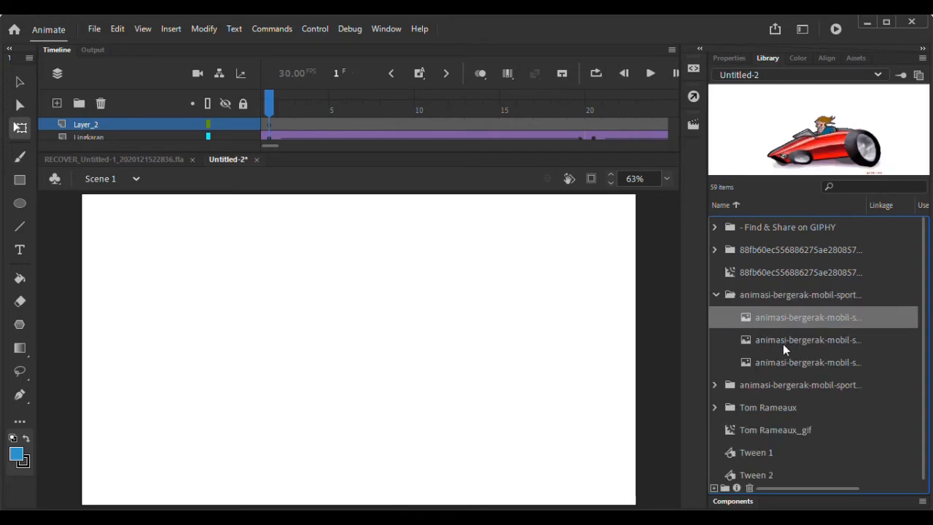
left_click(785, 365)
left_click(716, 295)
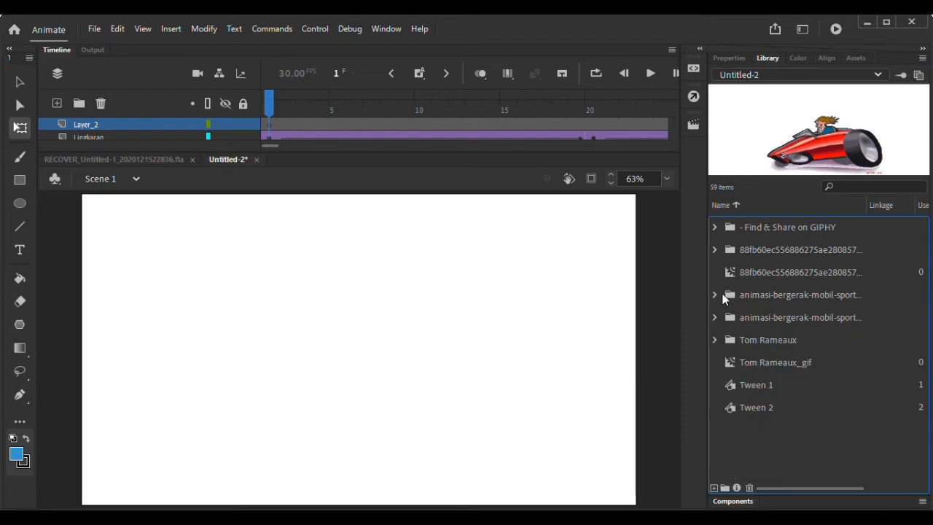
Step: Import the animasi-bergerak-mobil-sport-0036 GIF into the library without replacing existing items
left_click(92, 30)
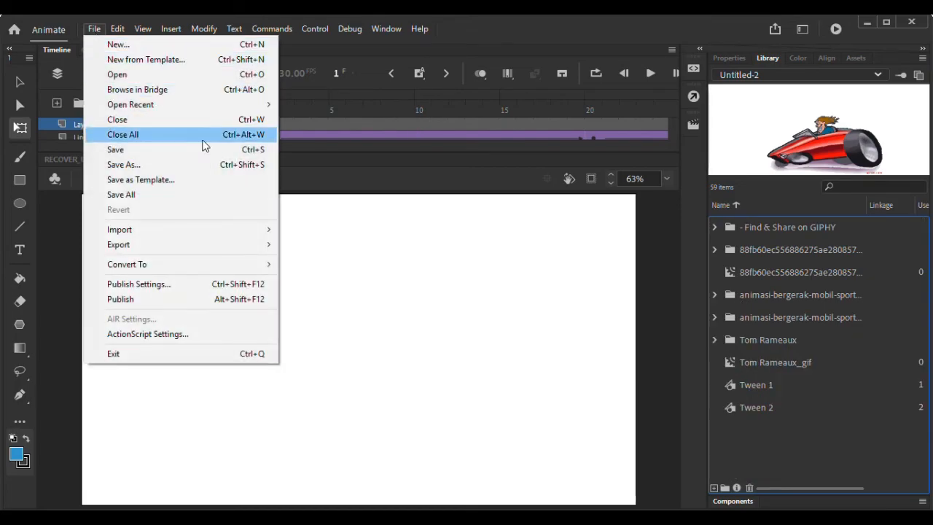
mouse_move(251, 230)
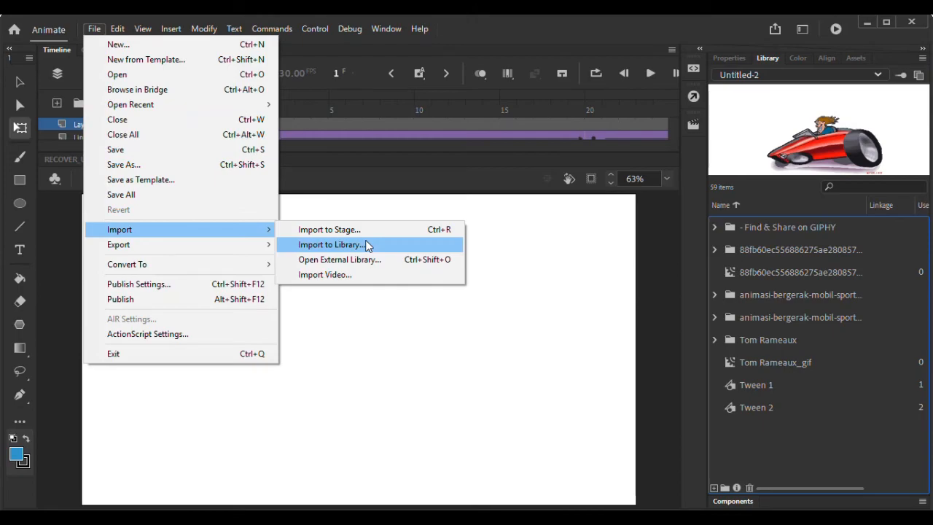
left_click(367, 246)
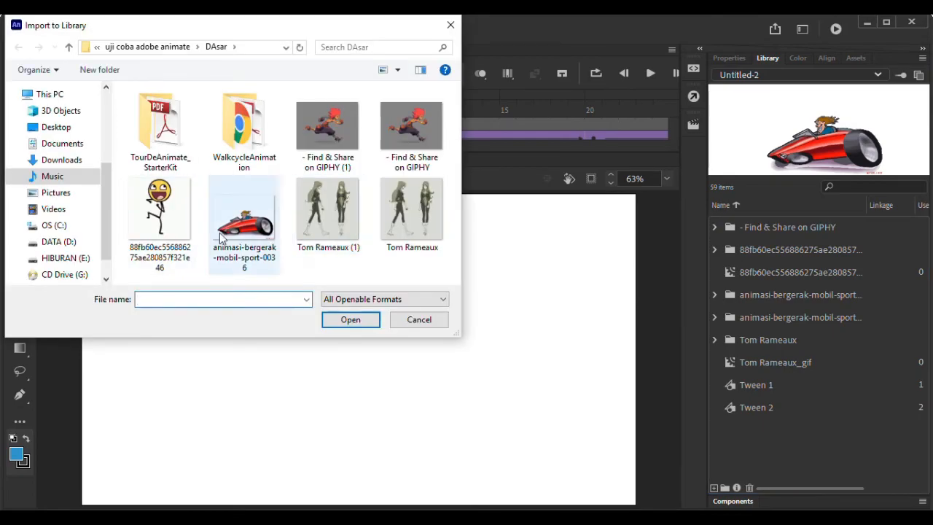
left_click(248, 219)
left_click(344, 321)
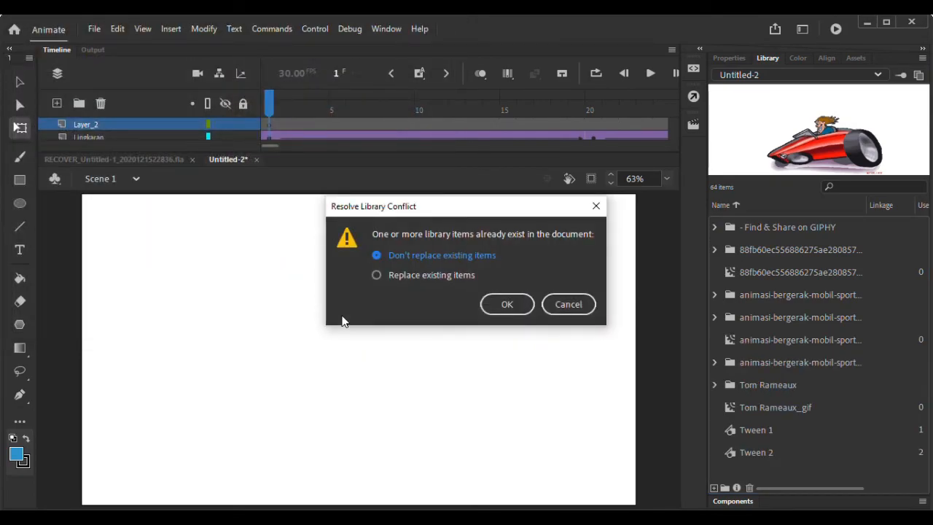
left_click(520, 310)
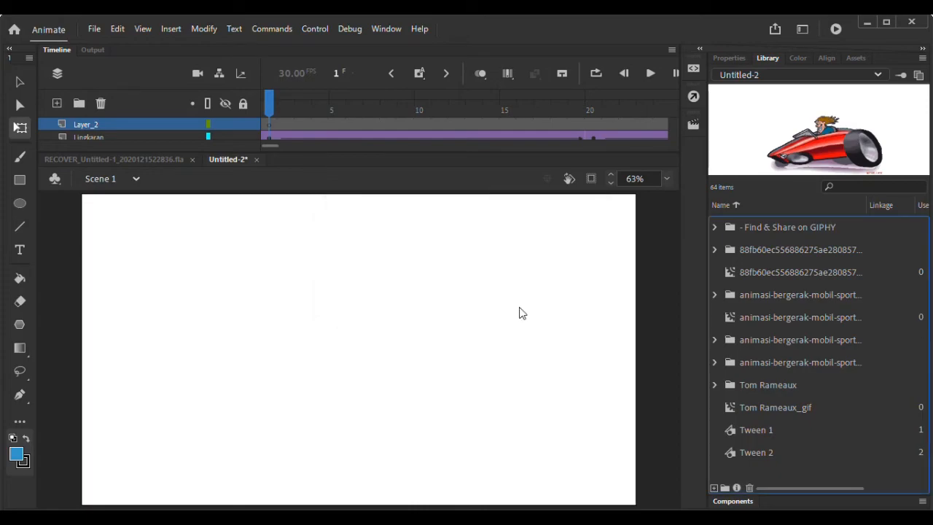
Step: Place the imported animasi-bergerak-mobil-sport car symbol in the lower-left area of the stage at frame 1 of Layer_2
left_click(766, 322)
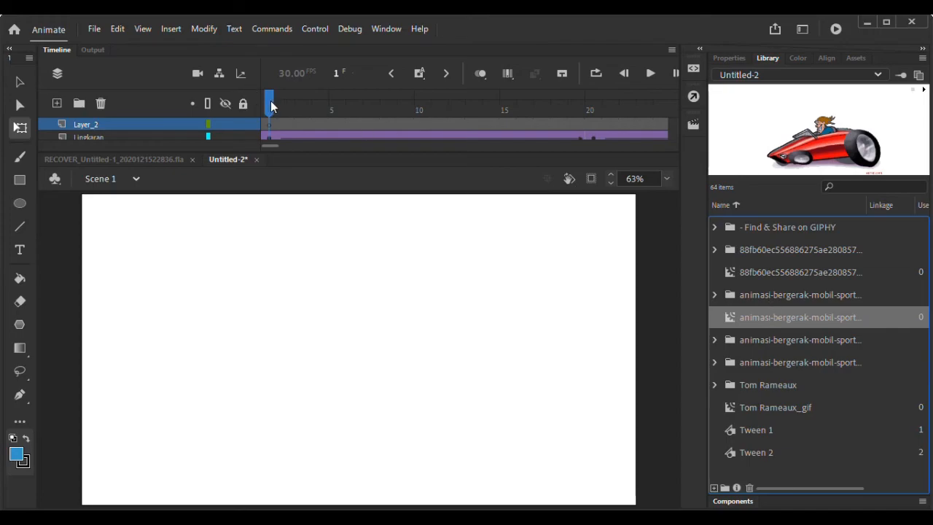
left_click_drag(795, 323, 194, 423)
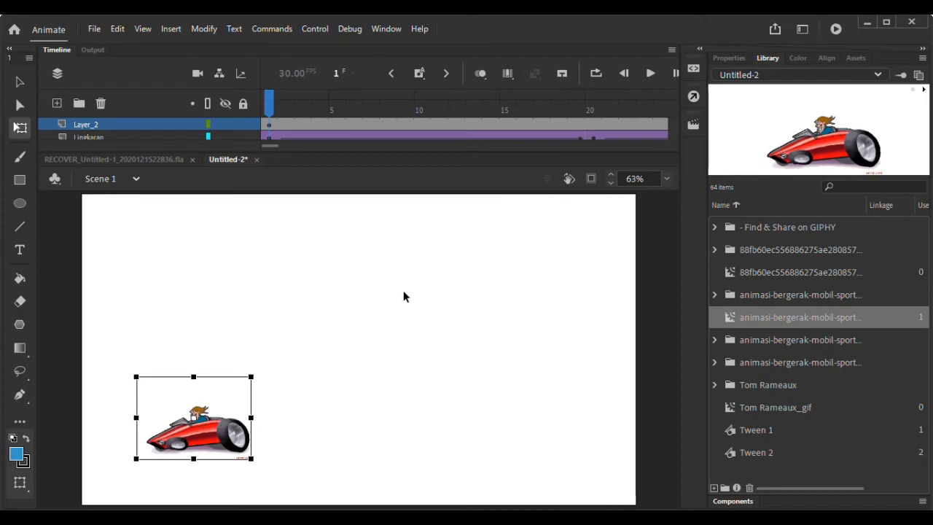
Step: Insert a keyframe at frame 50 of Layer_2 and move the car to the upper-left area of the stage
left_click_drag(269, 109, 304, 109)
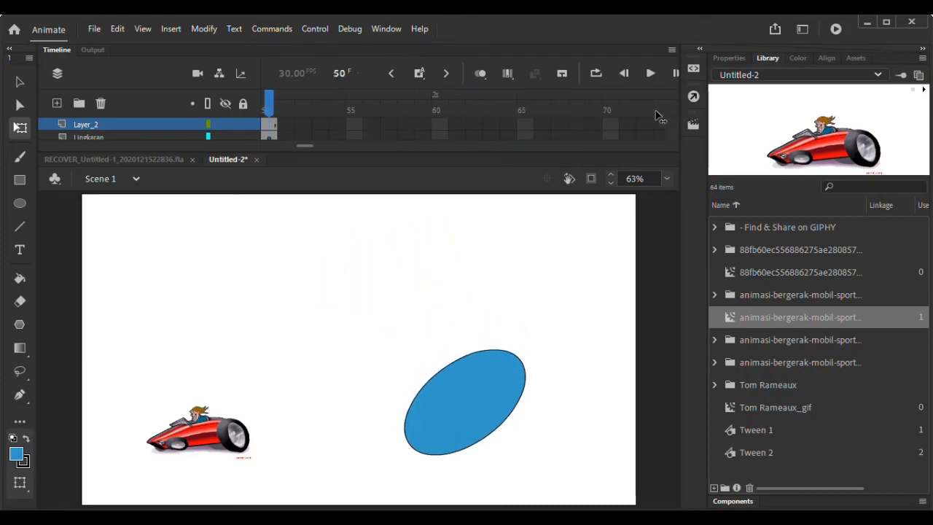
right_click(267, 131)
left_click(308, 115)
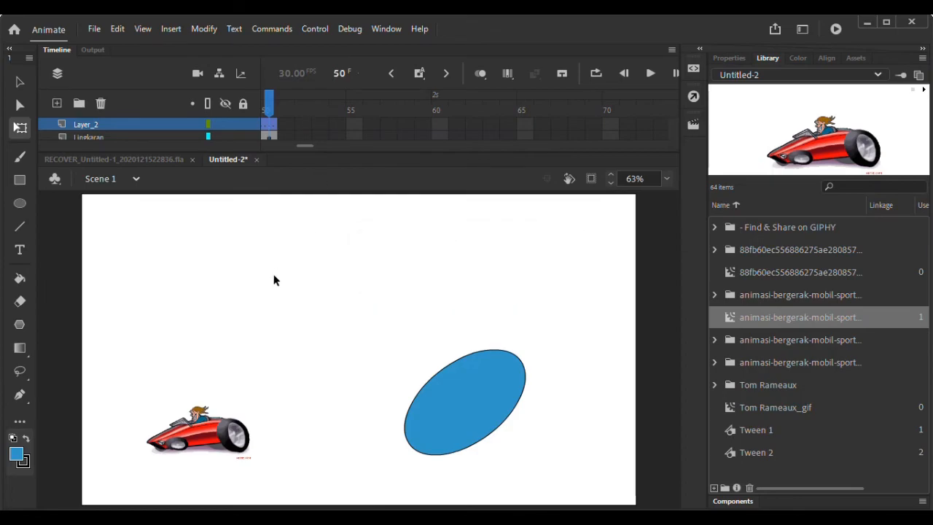
left_click_drag(193, 448, 175, 302)
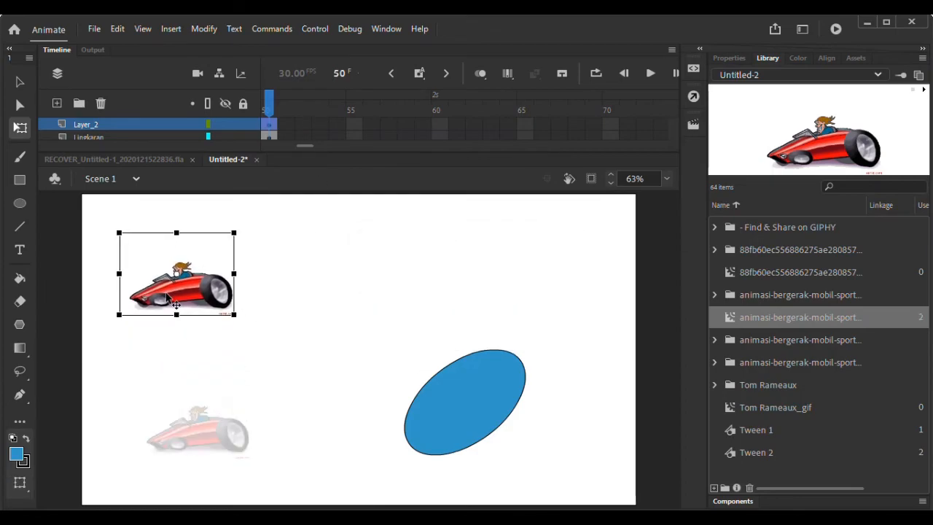
Step: Apply a classic tween to the car on Layer_2 between frames 1 and 50, and check its playback and frame properties
left_click(650, 72)
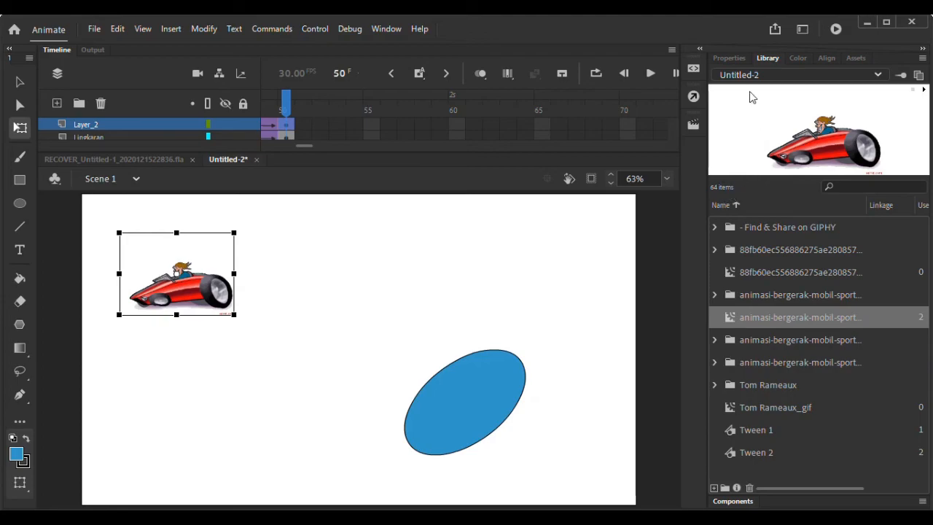
left_click(729, 60)
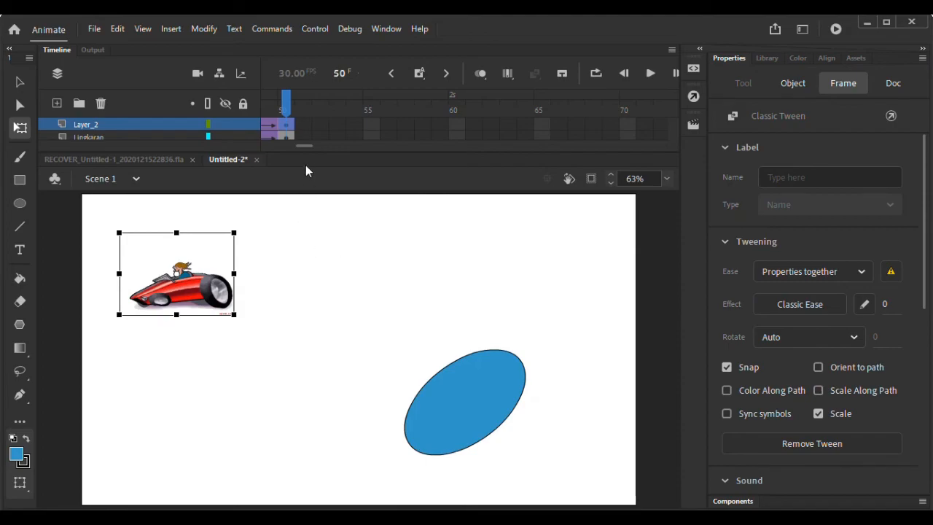
left_click_drag(310, 146, 239, 152)
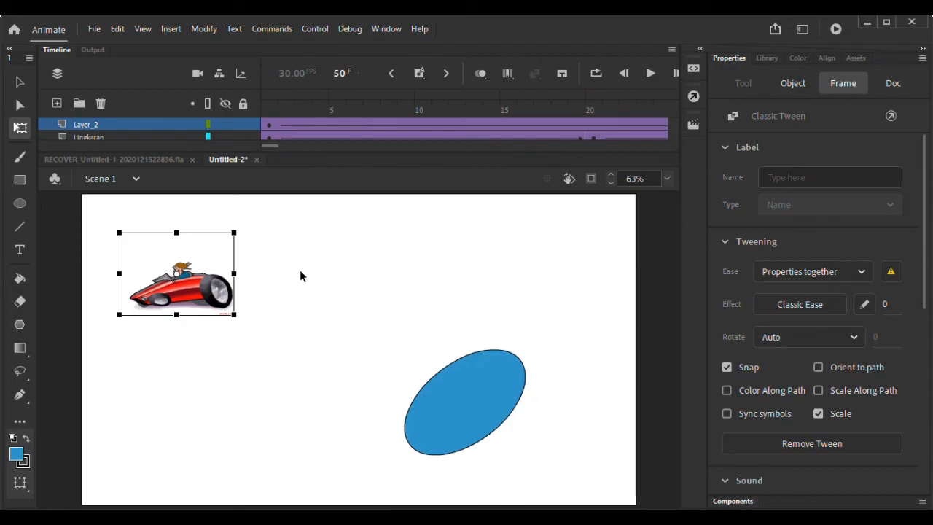